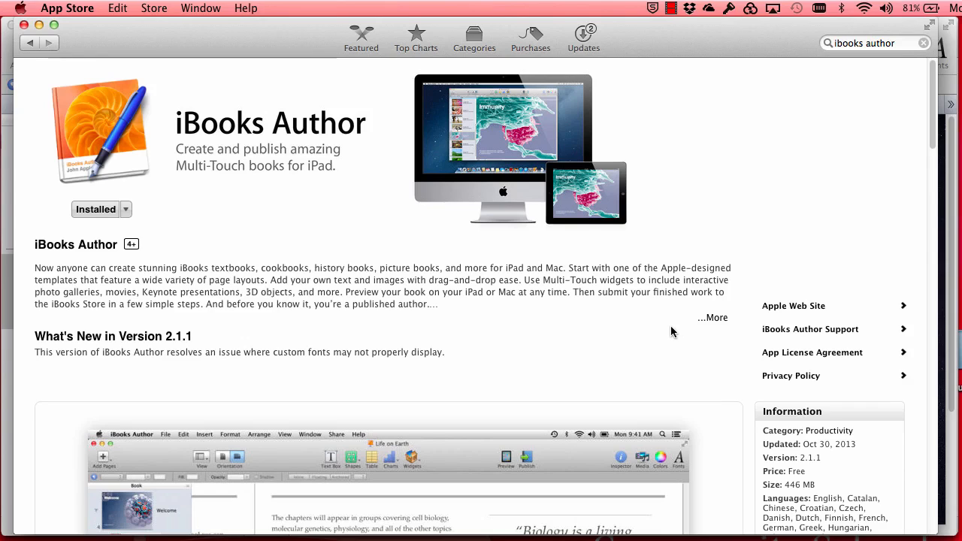
Open the App Store, search it for "ibooks author" and view the iBooks Author page.
click(21, 9)
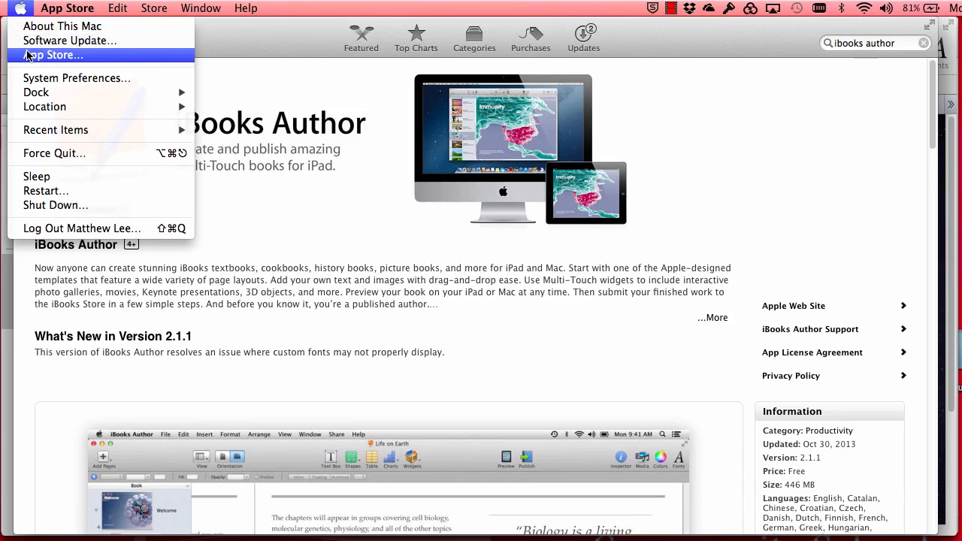
click(233, 52)
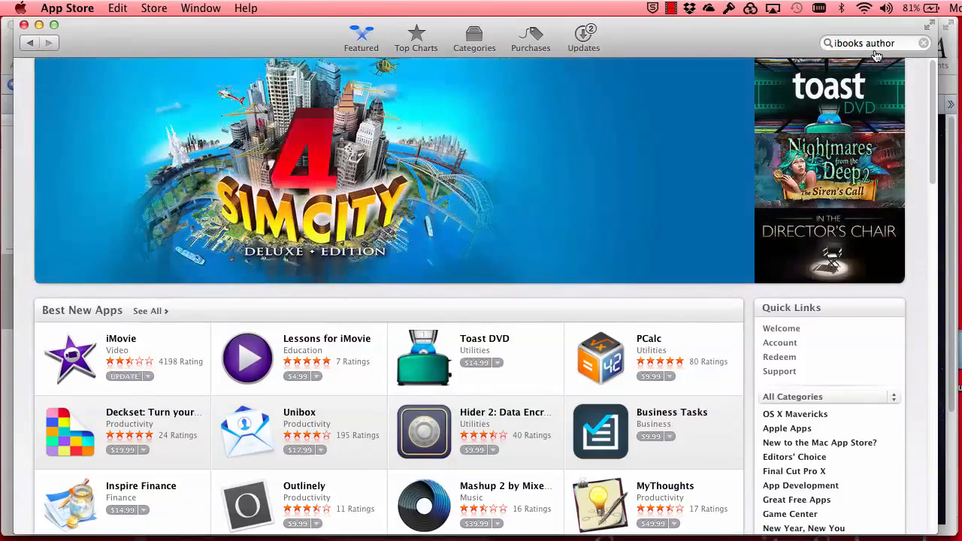
click(886, 43)
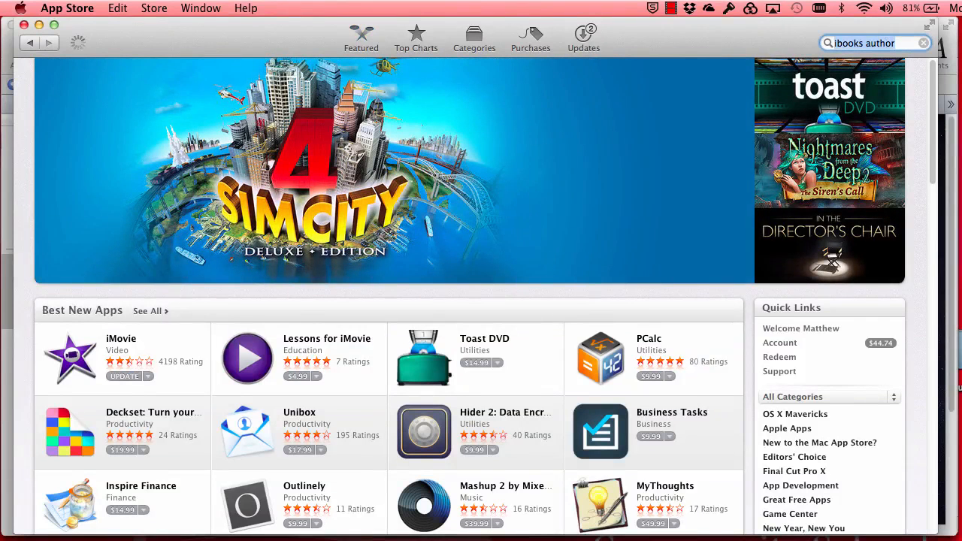
key(Return)
click(174, 124)
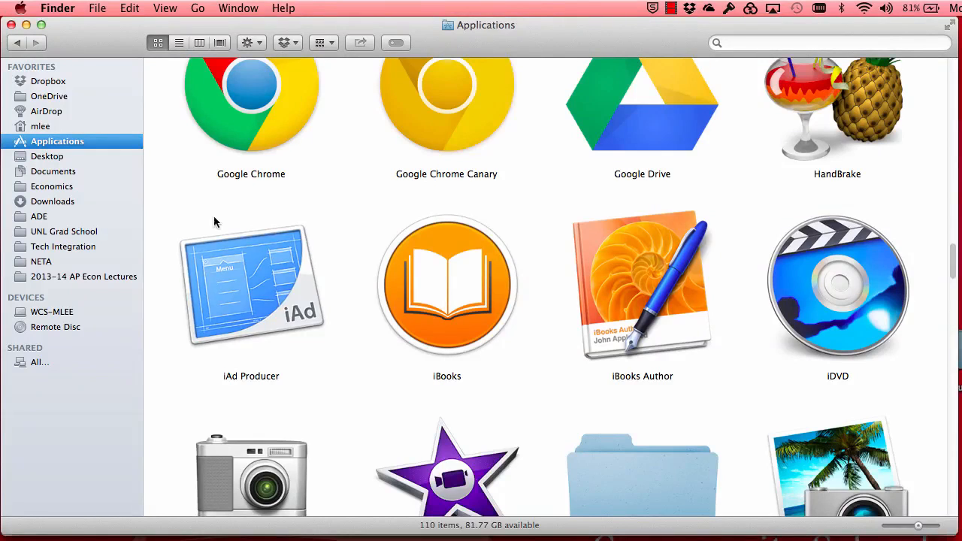
Launch iBooks Author from the Applications folder and show the template choices for a new book in an enlarged window.
double_click(628, 290)
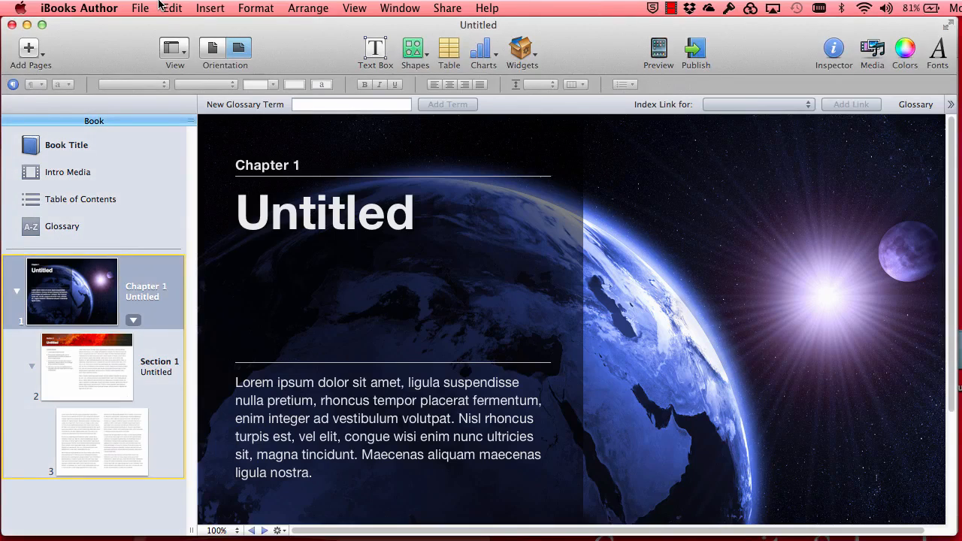
key(super+n)
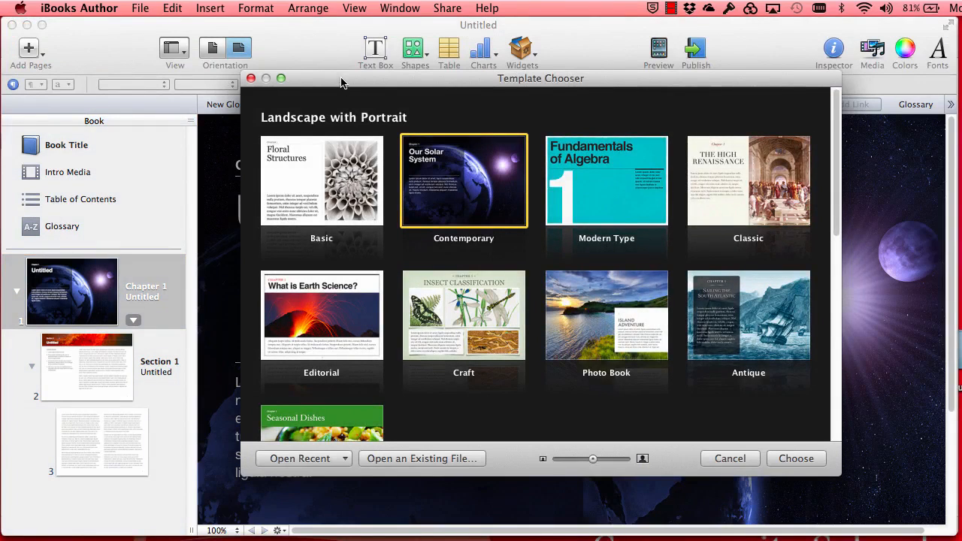
drag(341, 83, 293, 54)
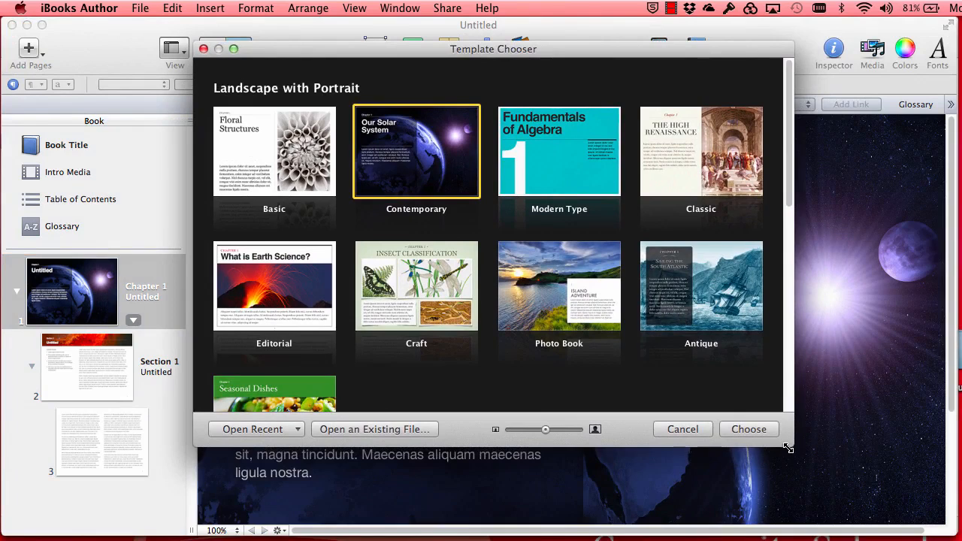
drag(788, 448, 849, 522)
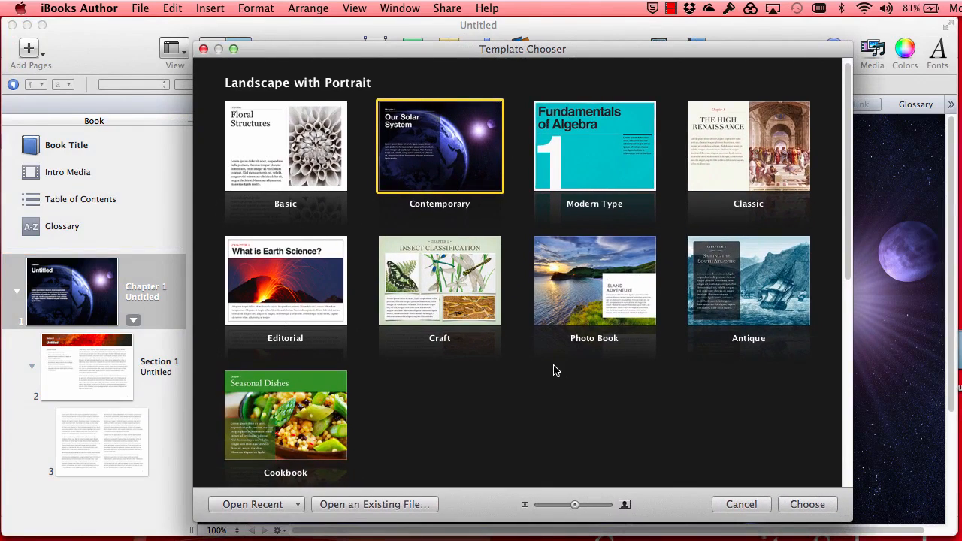
drag(597, 52, 557, 27)
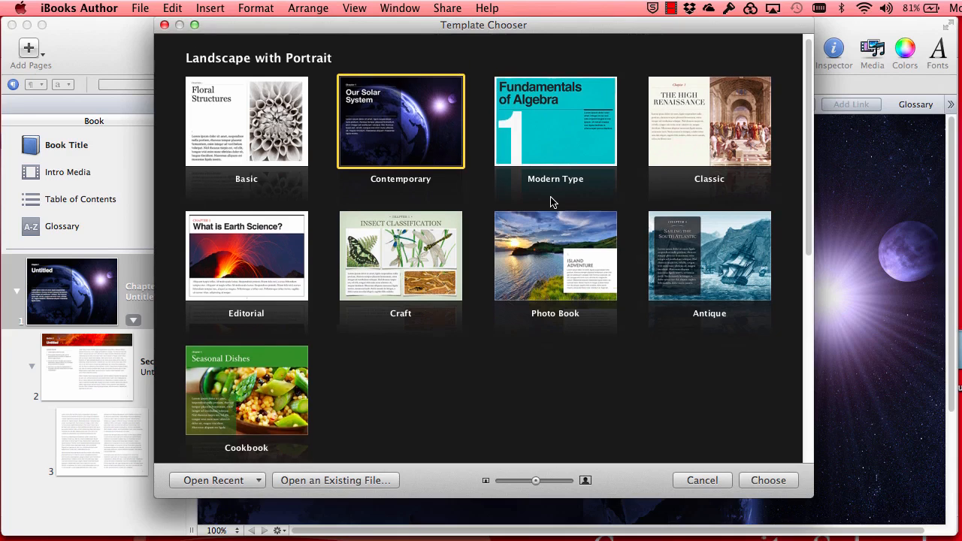
Create a new book from the Contemporary template under Landscape with Portrait and widen its window across the screen.
scroll(550, 201, down, 5)
scroll(551, 202, down, 3)
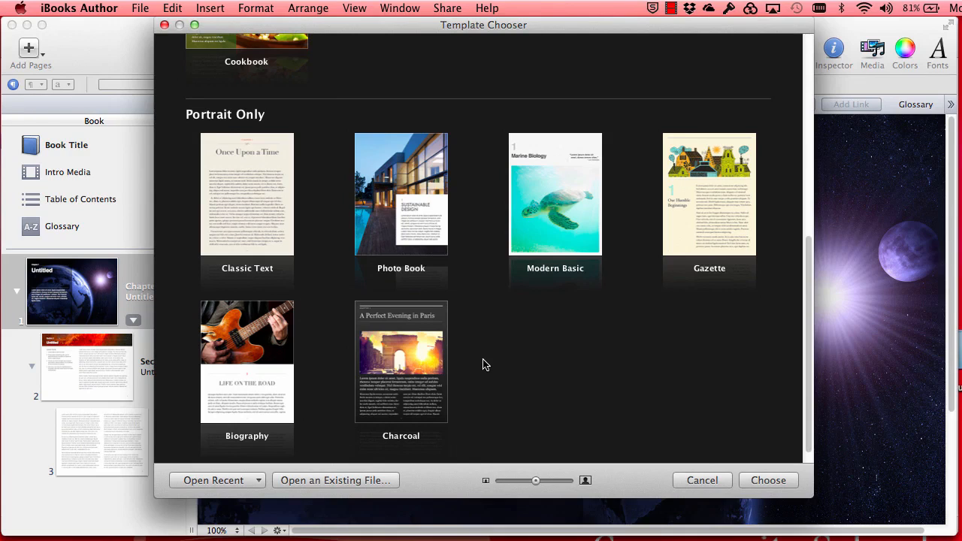
scroll(485, 365, up, 5)
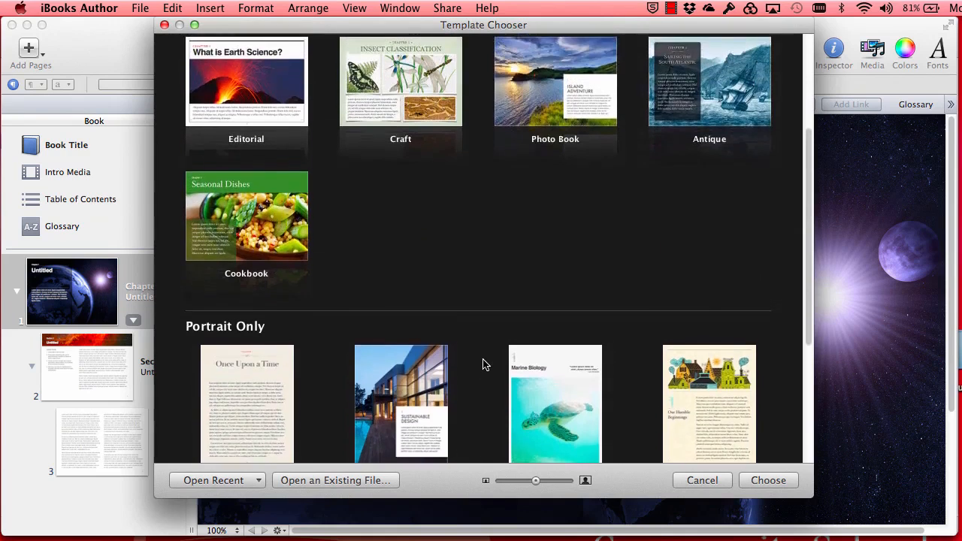
scroll(485, 364, up, 3)
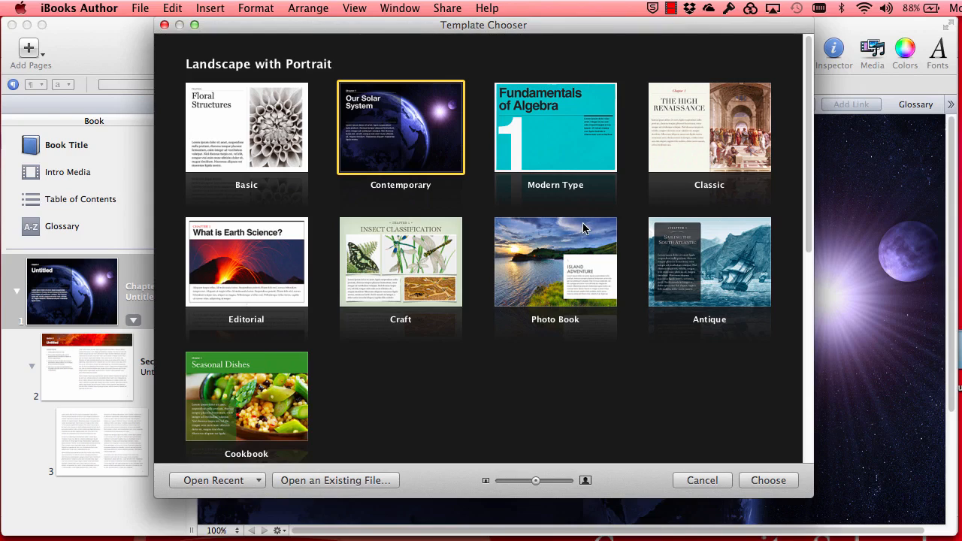
double_click(422, 148)
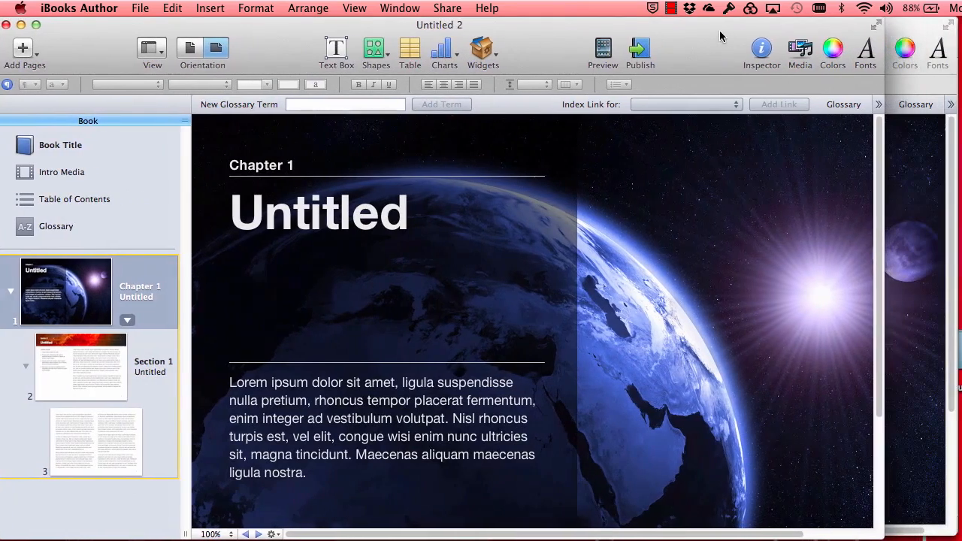
drag(862, 531, 946, 528)
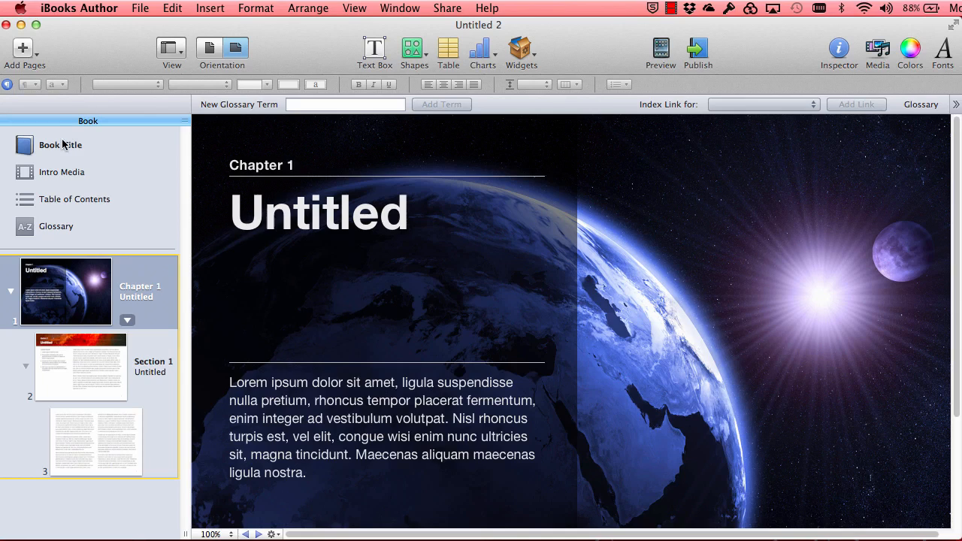
Examine the new book's Book Title, Intro Media, Table of Contents, Glossary and Chapter 1 pages.
click(38, 148)
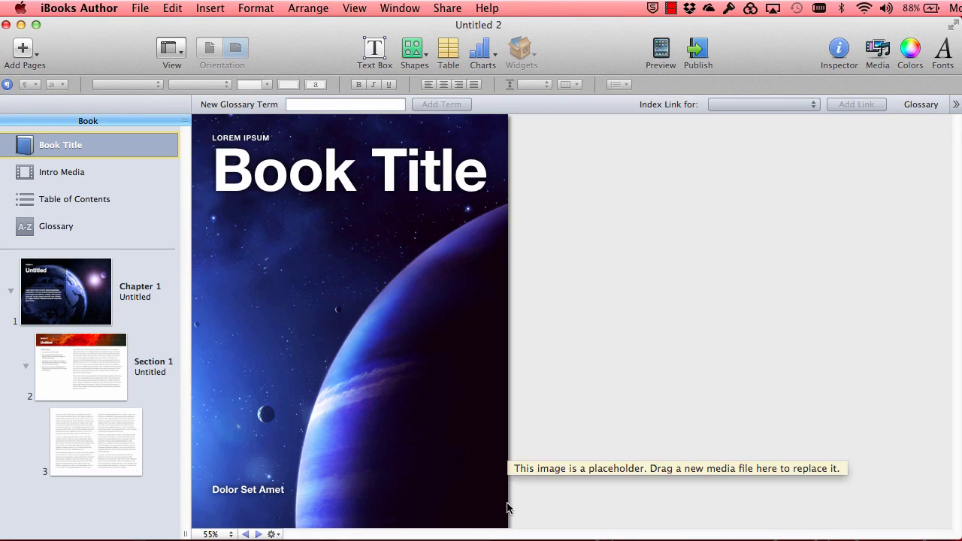
click(107, 181)
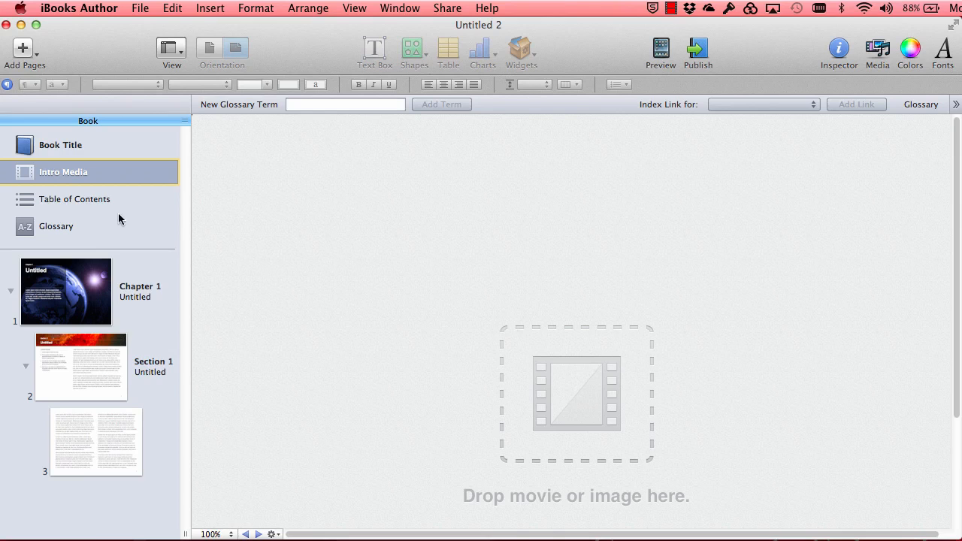
click(69, 197)
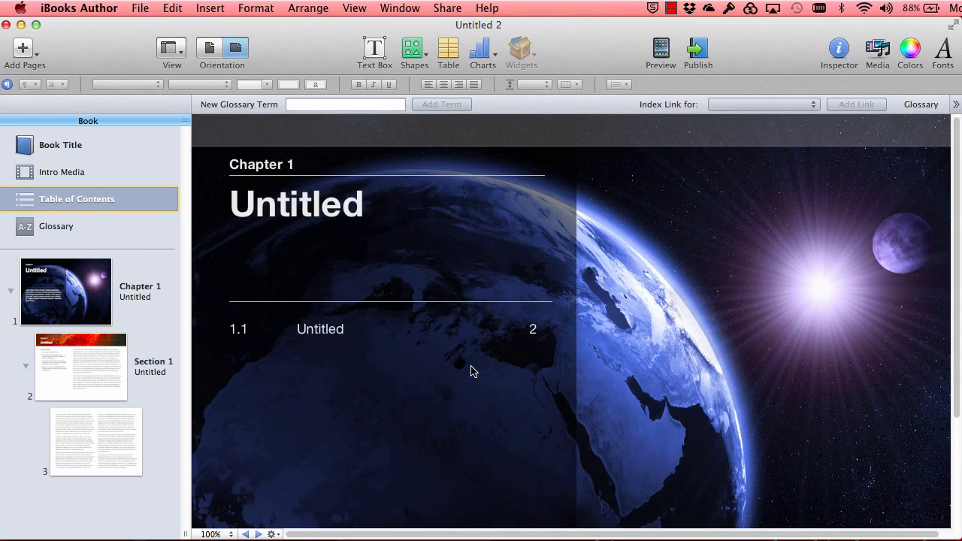
scroll(557, 328, down, 3)
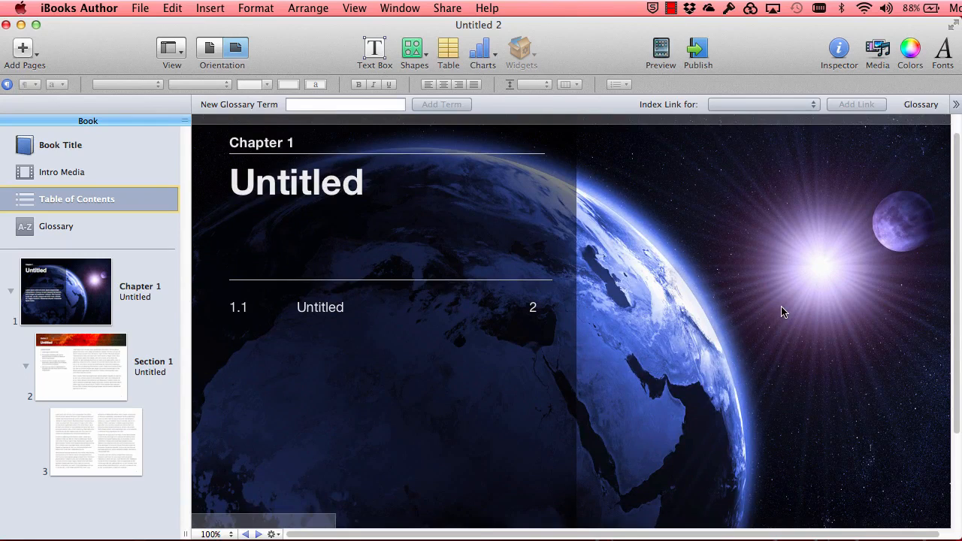
click(120, 223)
click(108, 287)
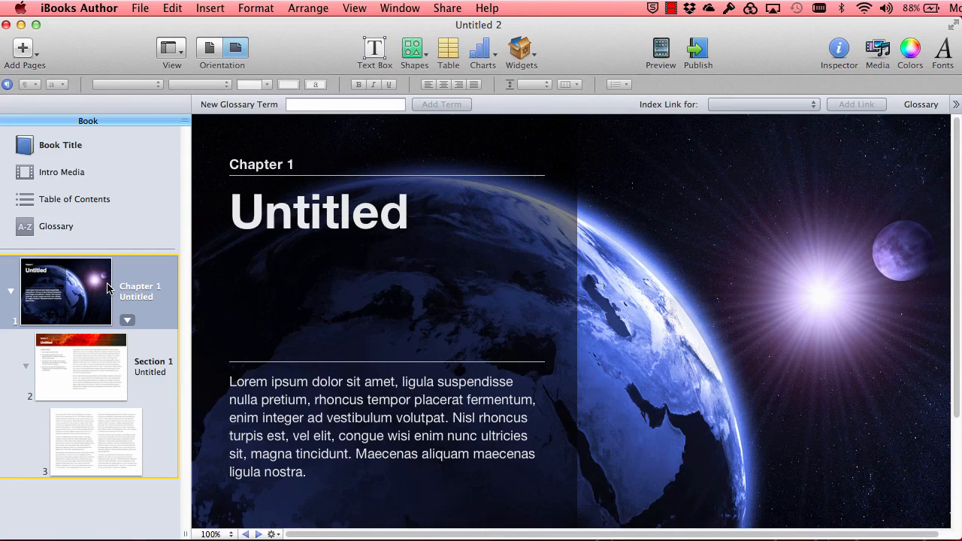
scroll(75, 371, down, 1)
Fit the book window to the screen and examine the Section 1 opening page and the text page below it.
drag(106, 56, 113, 55)
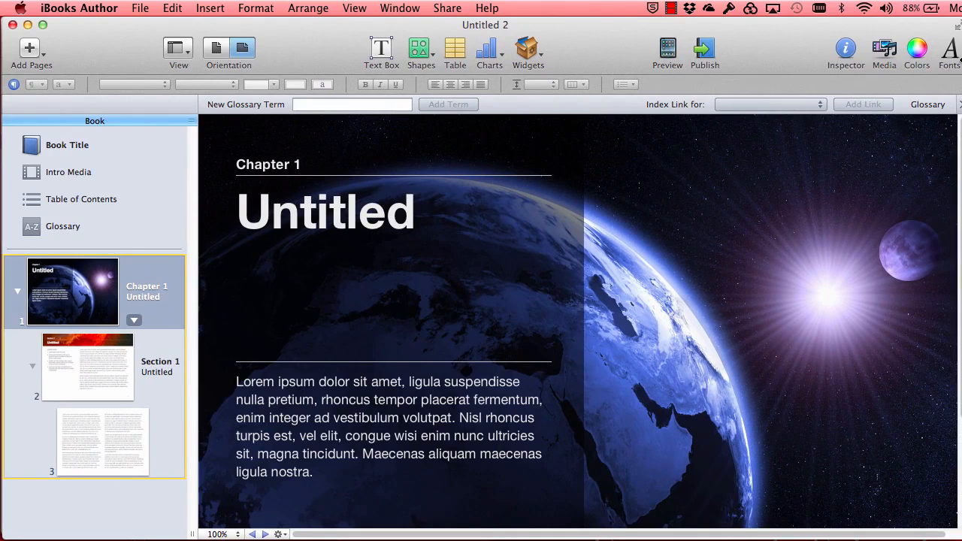
drag(961, 59, 957, 59)
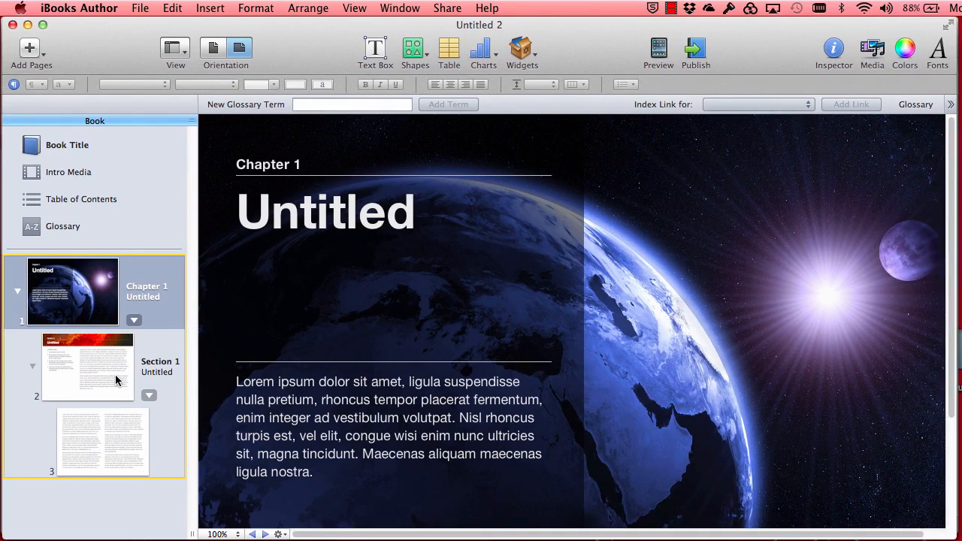
click(95, 360)
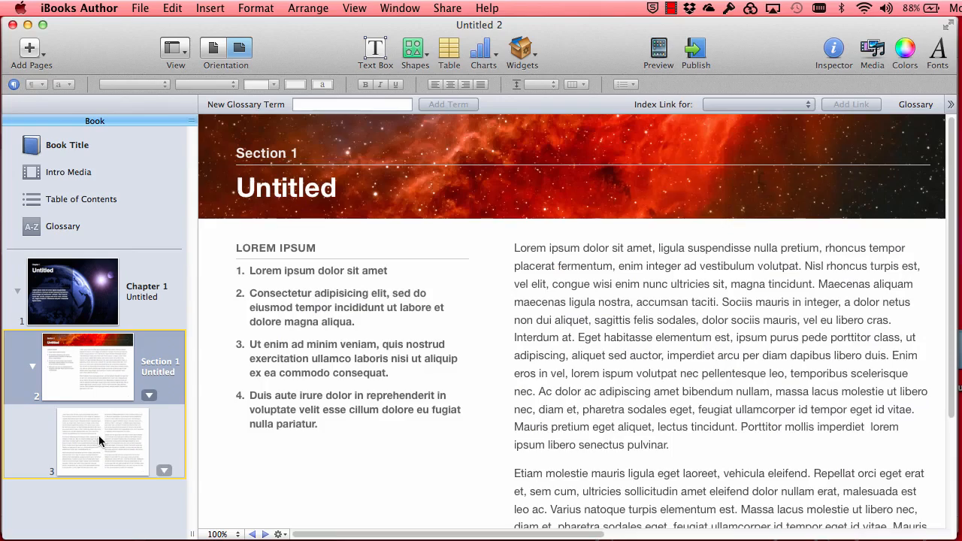
click(98, 452)
click(93, 391)
scroll(680, 391, down, 2)
scroll(679, 388, down, 3)
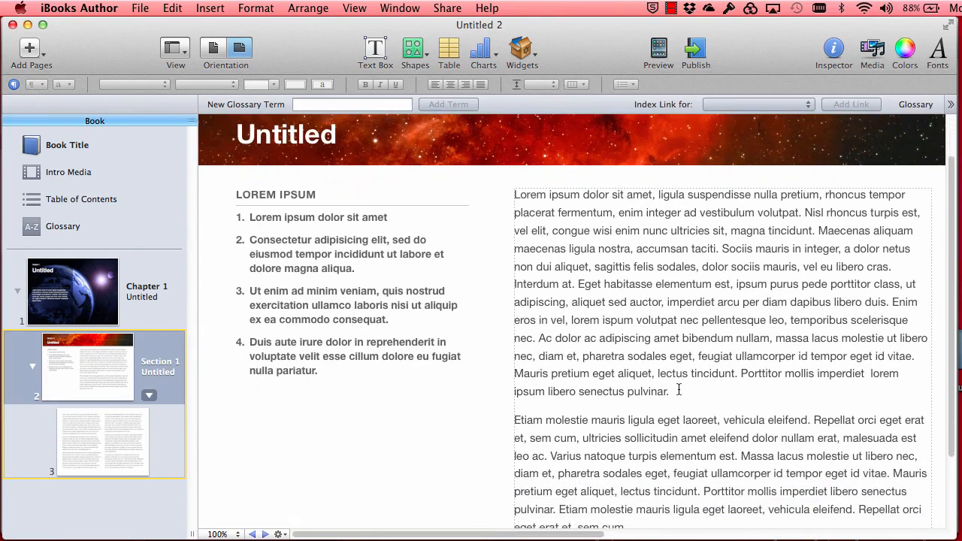
scroll(679, 389, right, 3)
scroll(679, 388, up, 3)
scroll(678, 389, left, 2)
scroll(679, 388, up, 1)
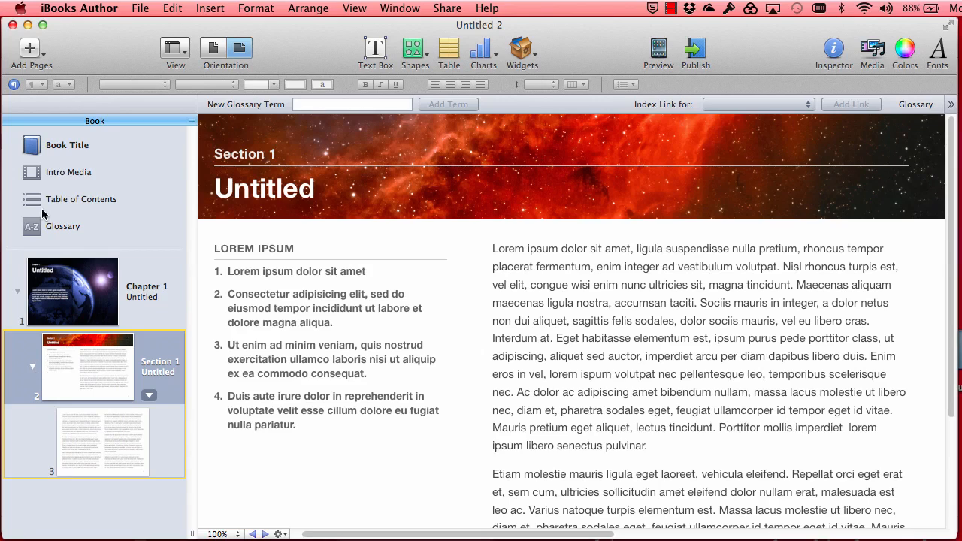
Add a section with the Section Text layout after Section 1 and compare it with the Section 1 page.
click(30, 53)
mouse_move(48, 77)
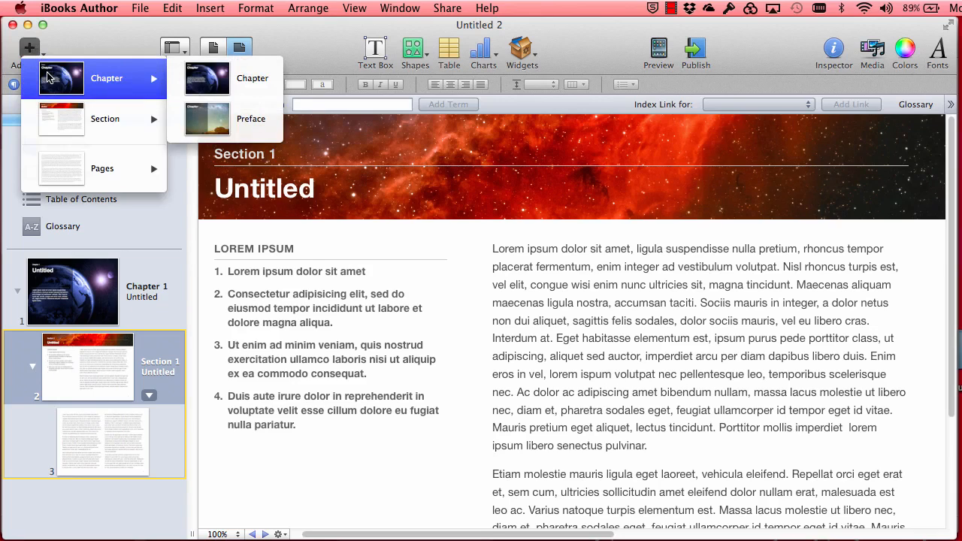
mouse_move(54, 133)
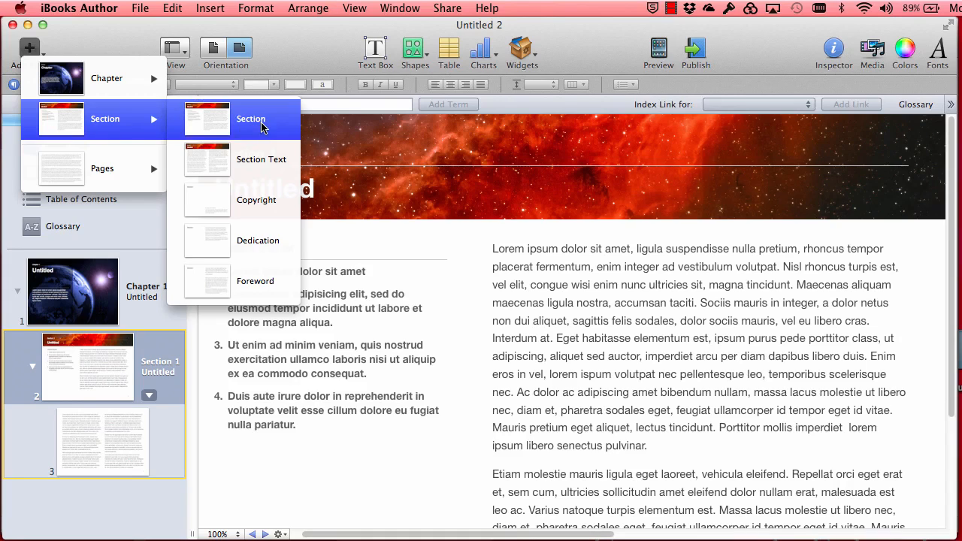
mouse_move(133, 172)
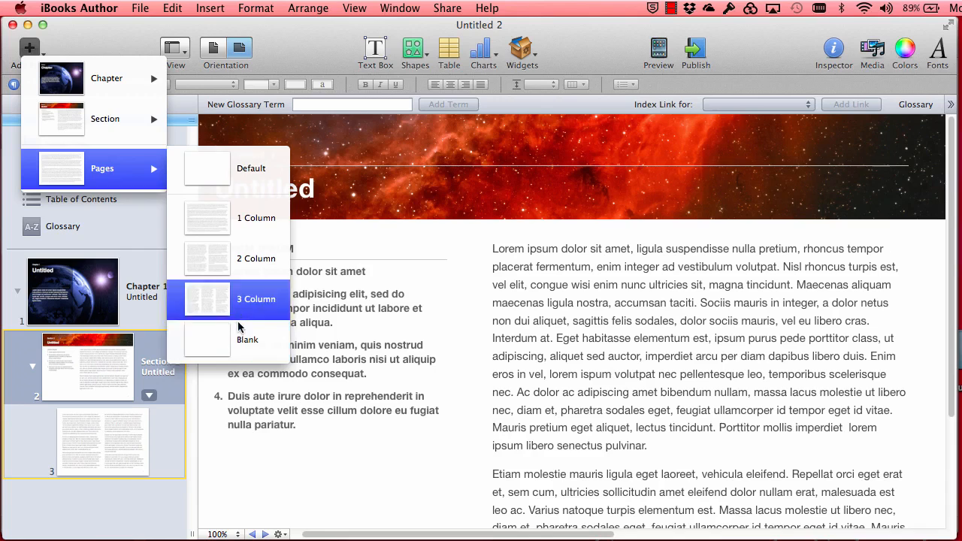
mouse_move(148, 137)
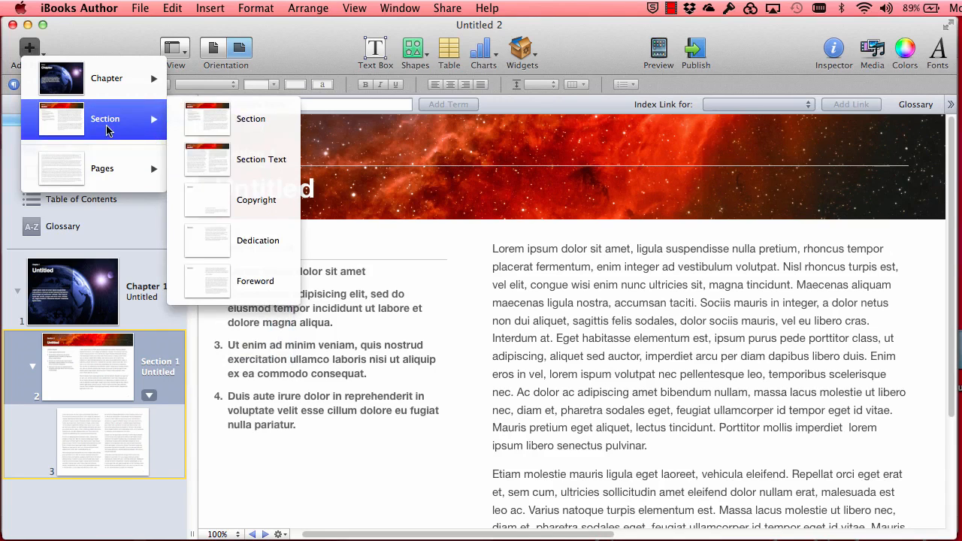
click(212, 157)
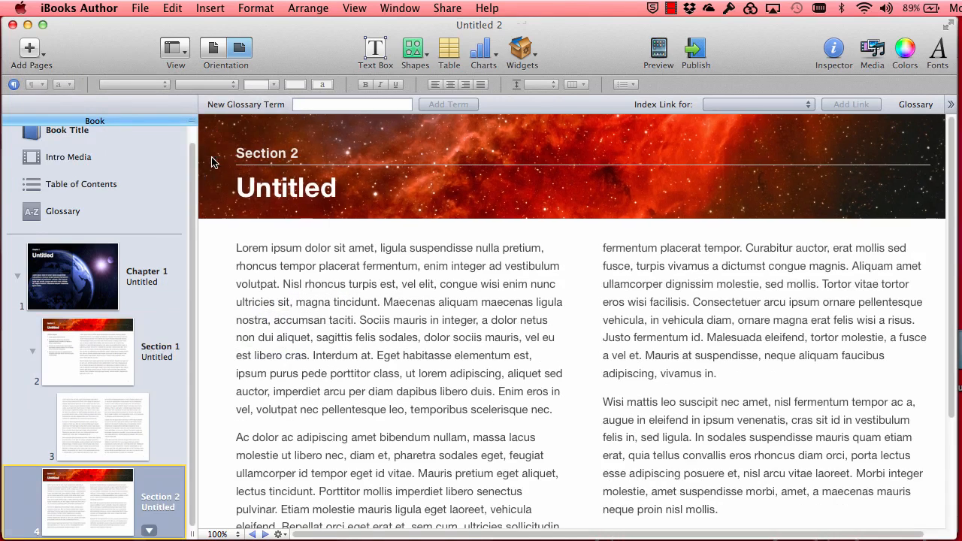
click(74, 368)
click(73, 491)
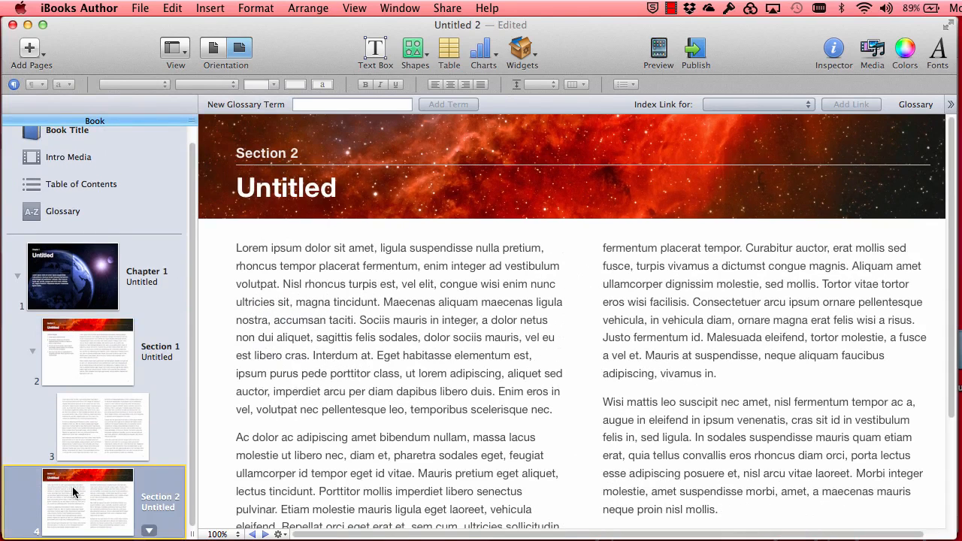
scroll(382, 319, down, 2)
scroll(381, 319, up, 2)
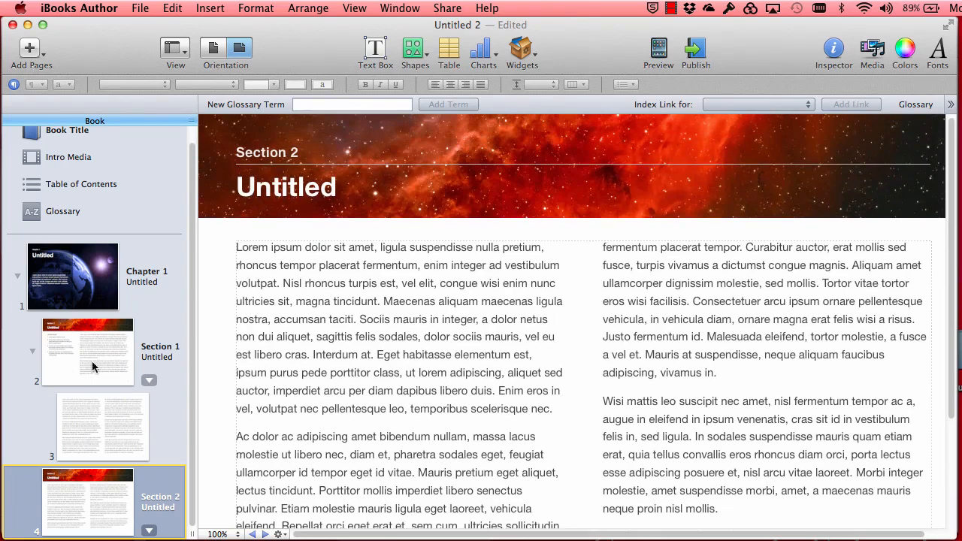
Collapse Section 1 and Chapter 1 in the book outline and add a second chapter with the Chapter layout.
click(32, 352)
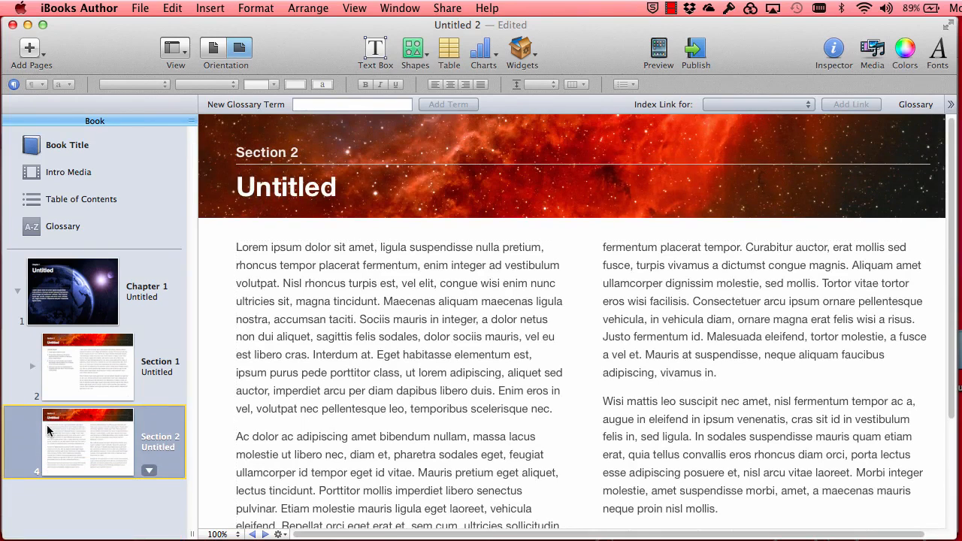
click(16, 293)
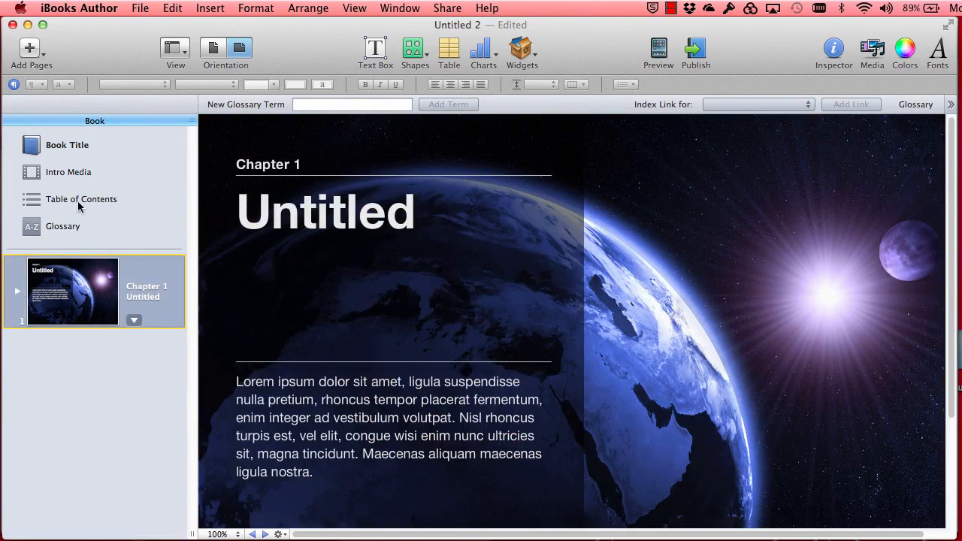
click(30, 48)
mouse_move(52, 73)
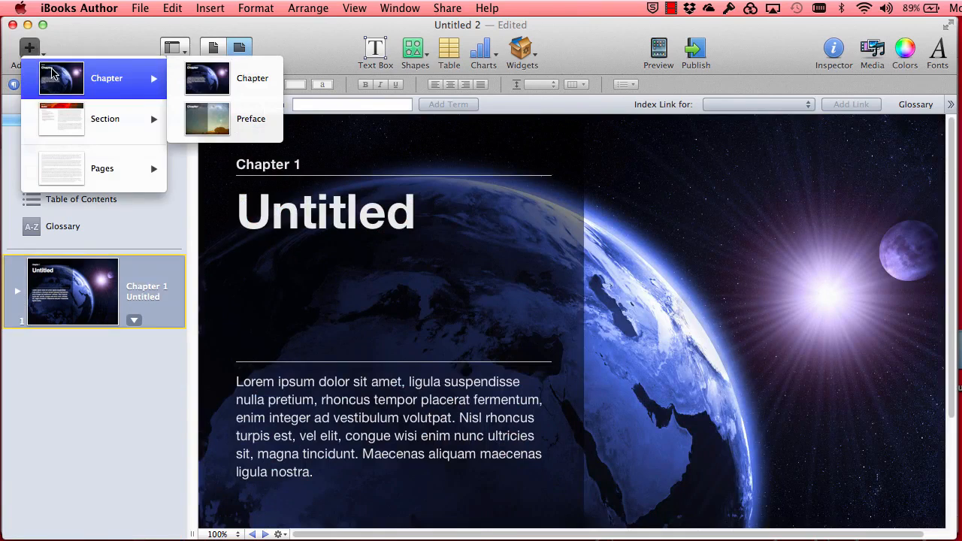
click(203, 75)
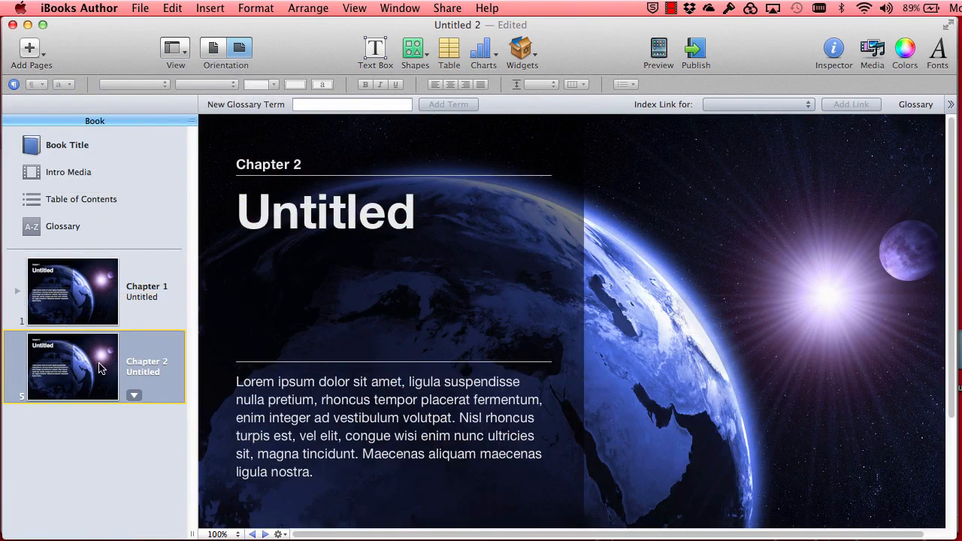
Add a section with an objectives list under Chapter 2 and expand Chapter 1 in the book outline.
click(30, 64)
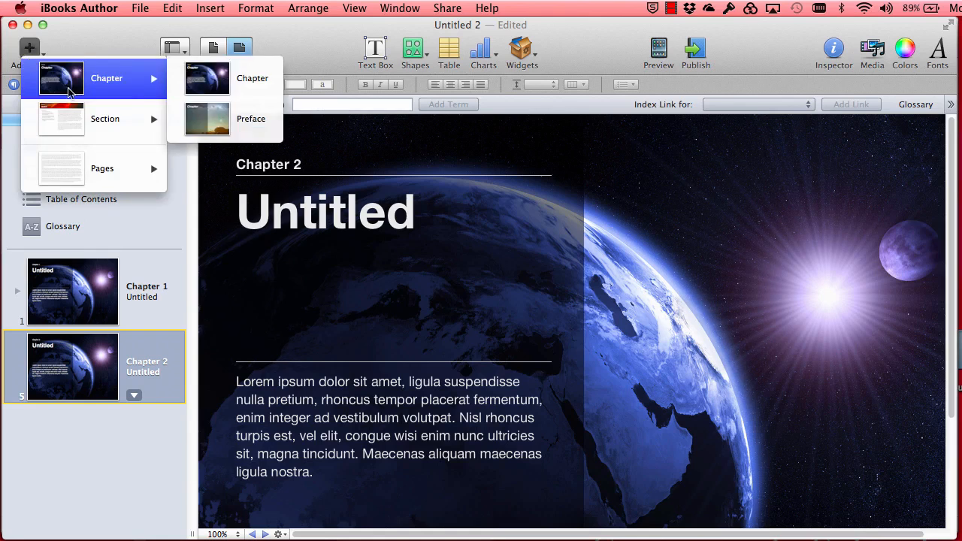
mouse_move(94, 128)
click(208, 118)
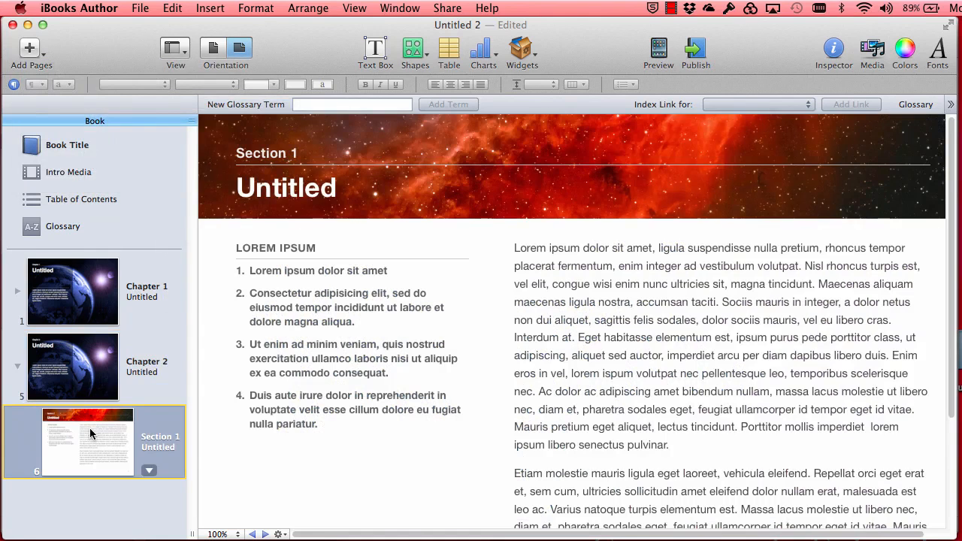
click(100, 292)
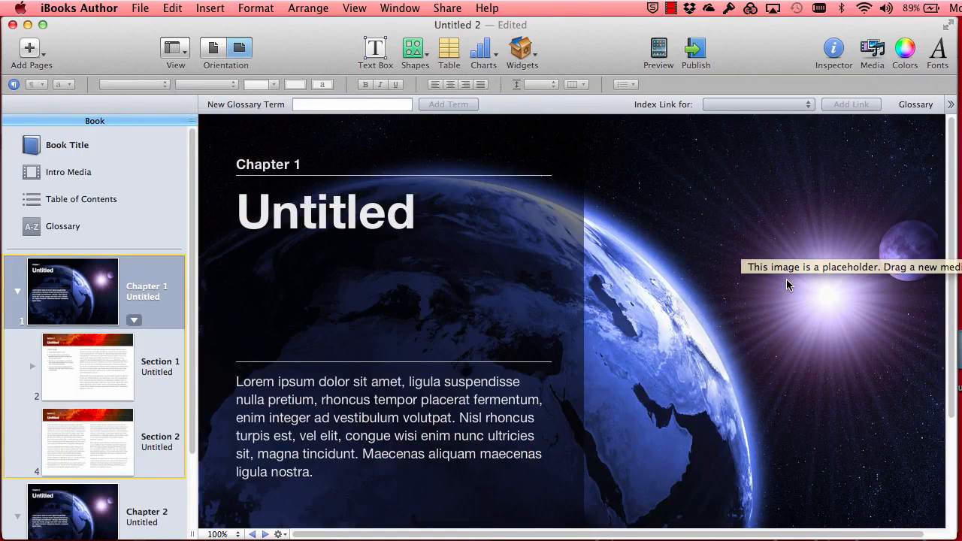
Open the Chapter 1 Word document from the iBooks Author folder in Finder and skim its text.
drag(961, 218, 651, 143)
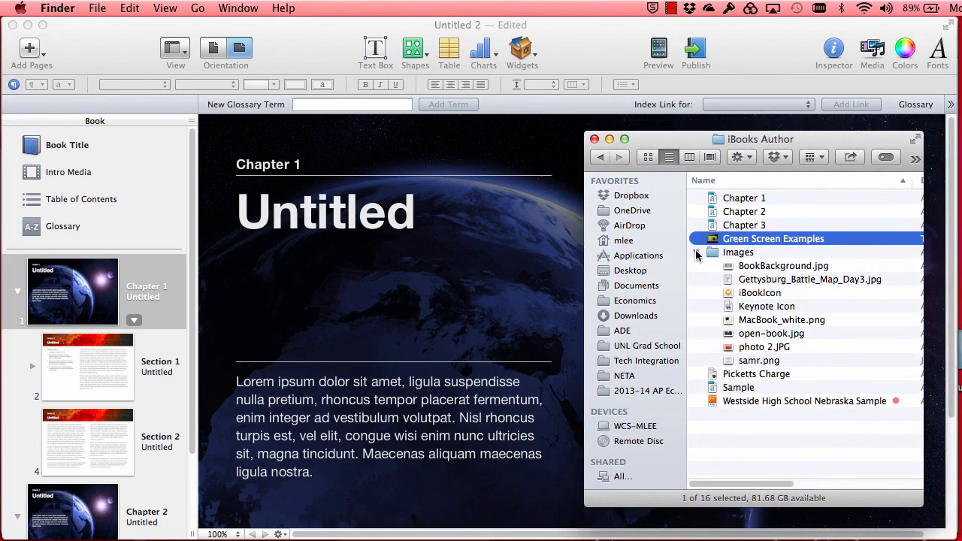
click(741, 201)
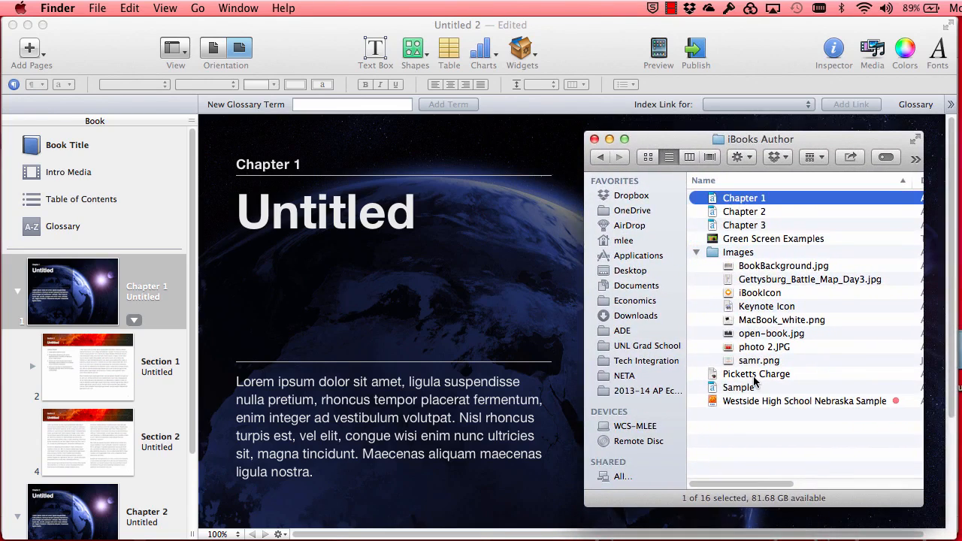
double_click(741, 200)
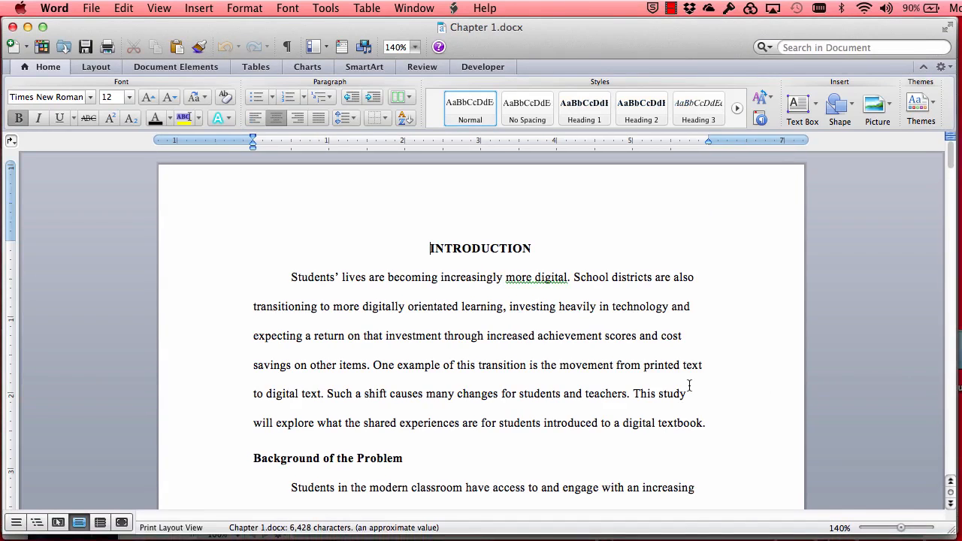
scroll(689, 386, down, 10)
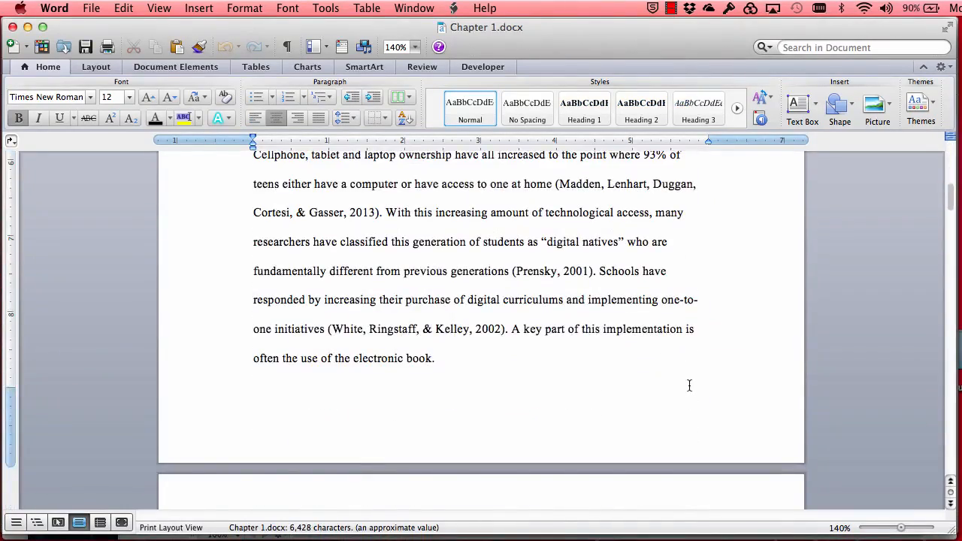
scroll(690, 386, up, 10)
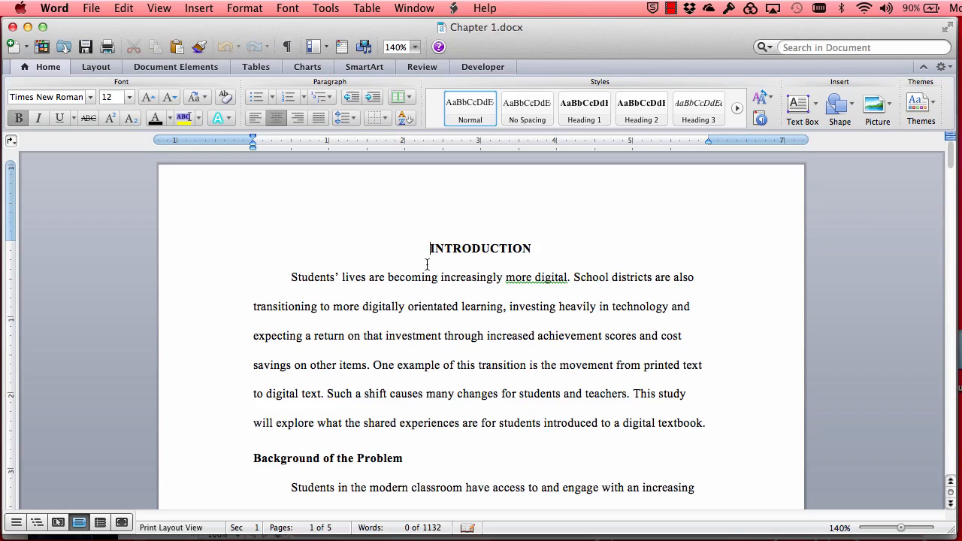
Copy the entire text of the Chapter 1 Word document and switch back to iBooks Author.
drag(427, 264, 495, 461)
key(super+c)
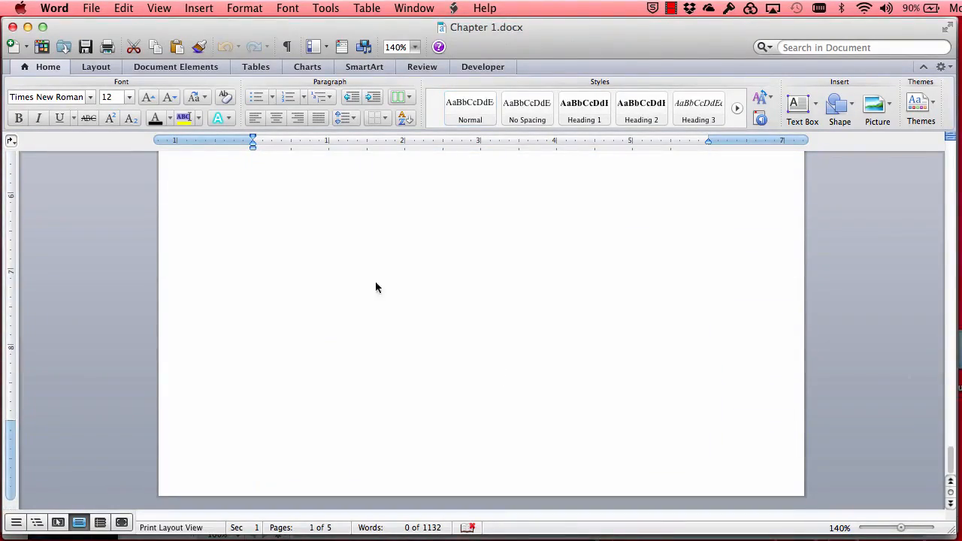
key(super+Tab)
key(super+Tab)
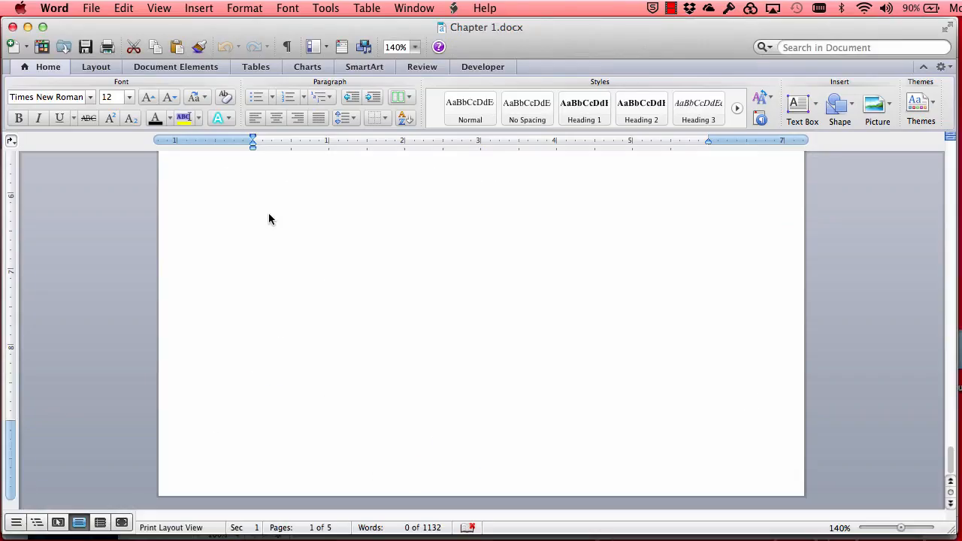
key(super+Tab)
key(super+Tab)
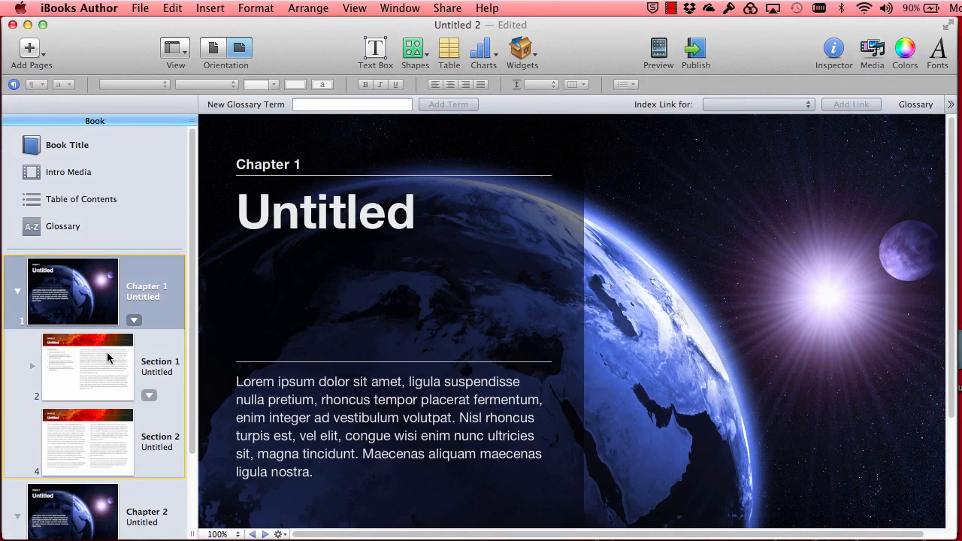
Replace the placeholder body text of Section 1 in Chapter 1 with the copied Word text.
click(107, 352)
click(603, 283)
key(super+a)
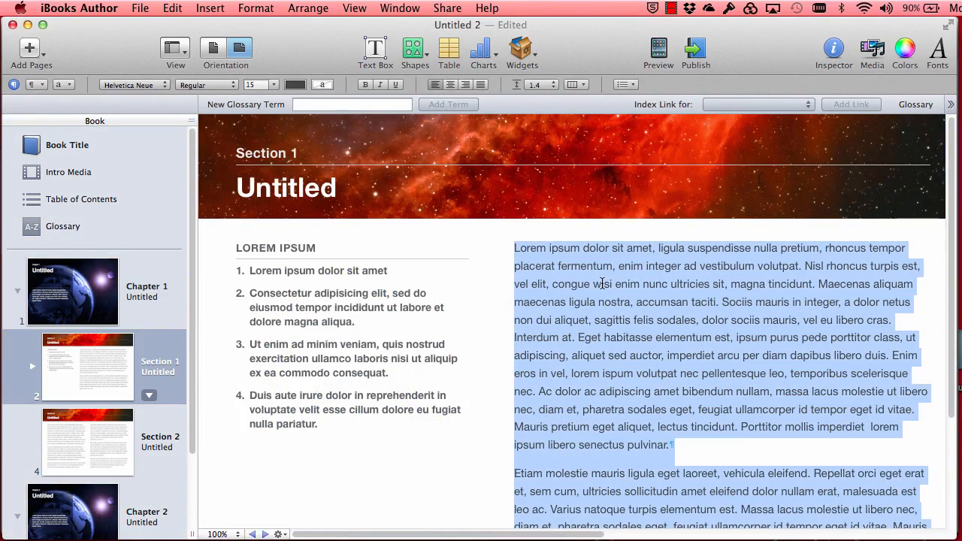
key(BackSpace)
key(super+v)
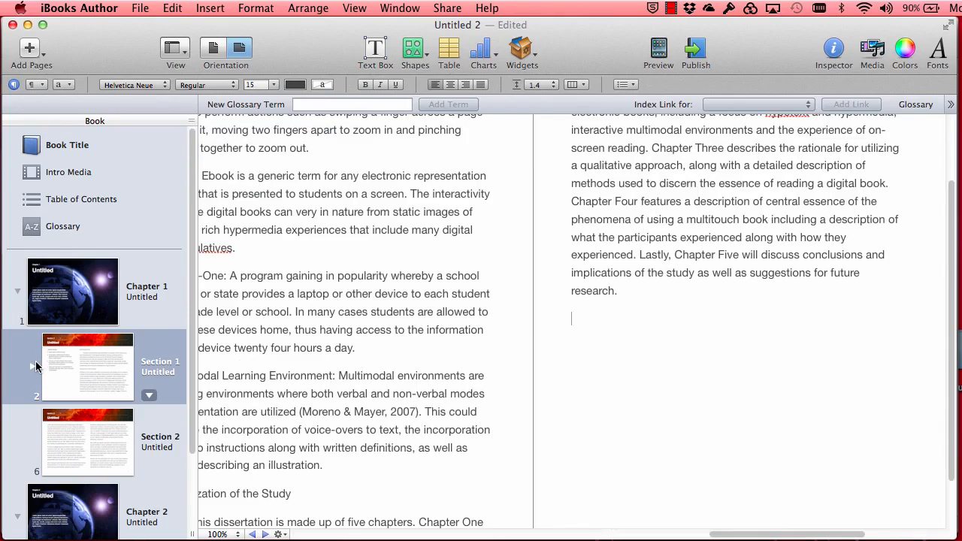
Expand Section 1 in the book outline and examine how the pasted text flows over its pages.
click(34, 366)
click(52, 428)
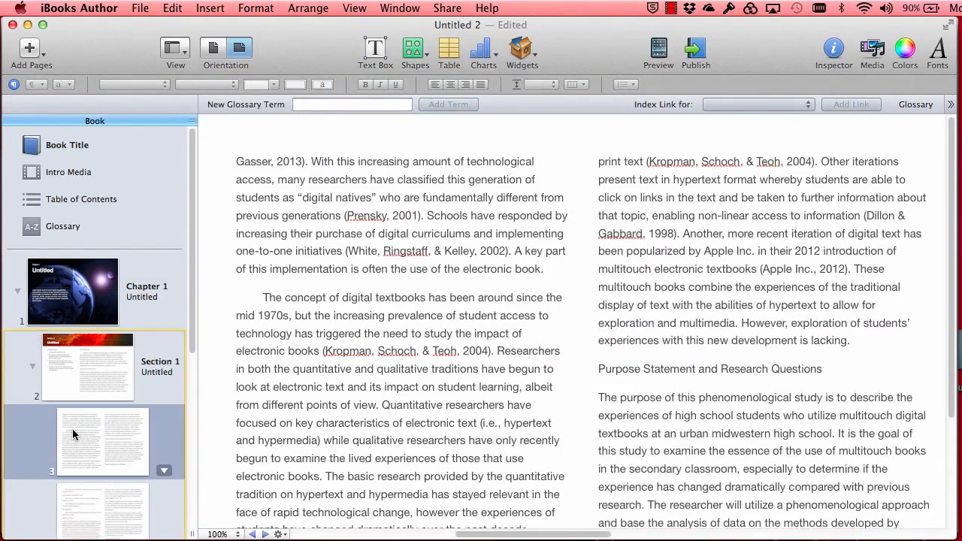
scroll(73, 429, down, 2)
click(72, 428)
click(85, 523)
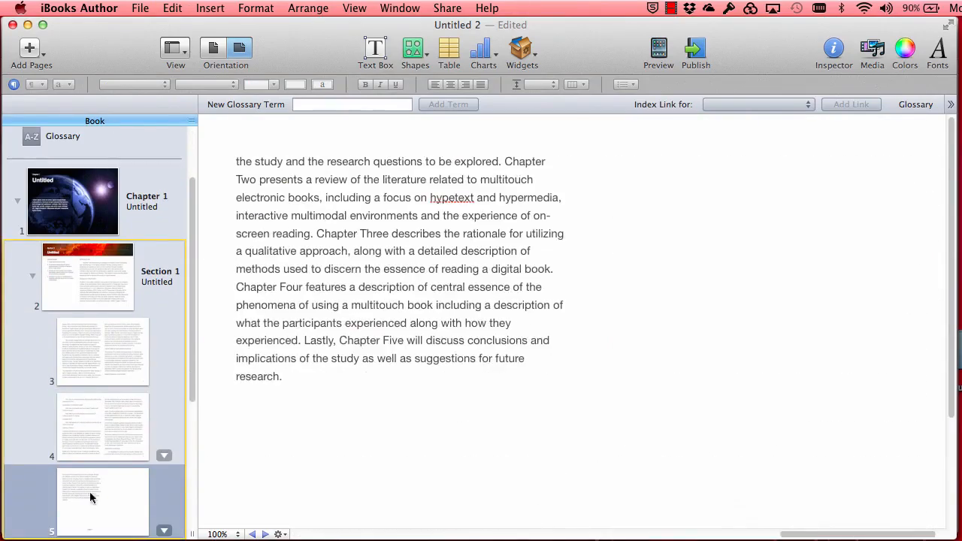
click(107, 410)
click(122, 365)
click(109, 306)
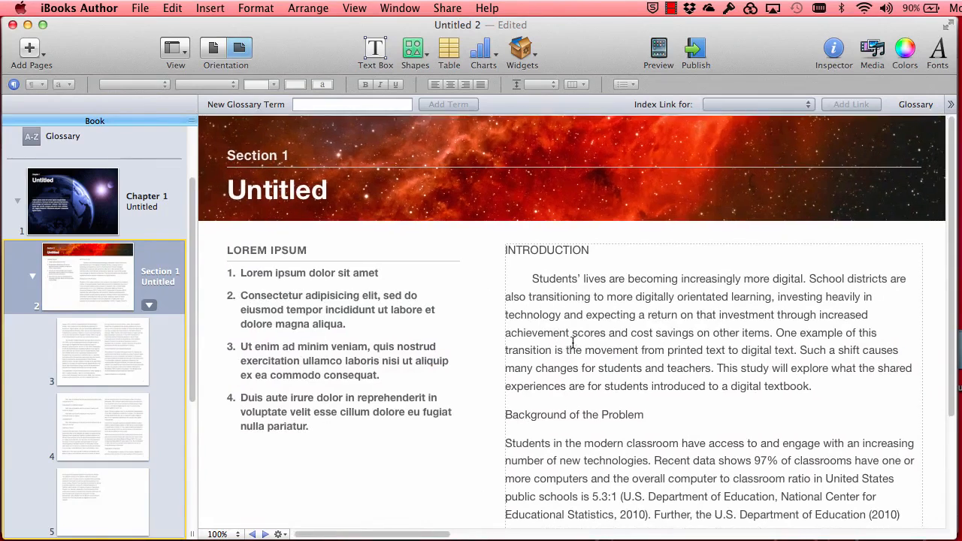
Change the Section 1 title to "Chapter 1: Introduction".
click(311, 201)
double_click(307, 199)
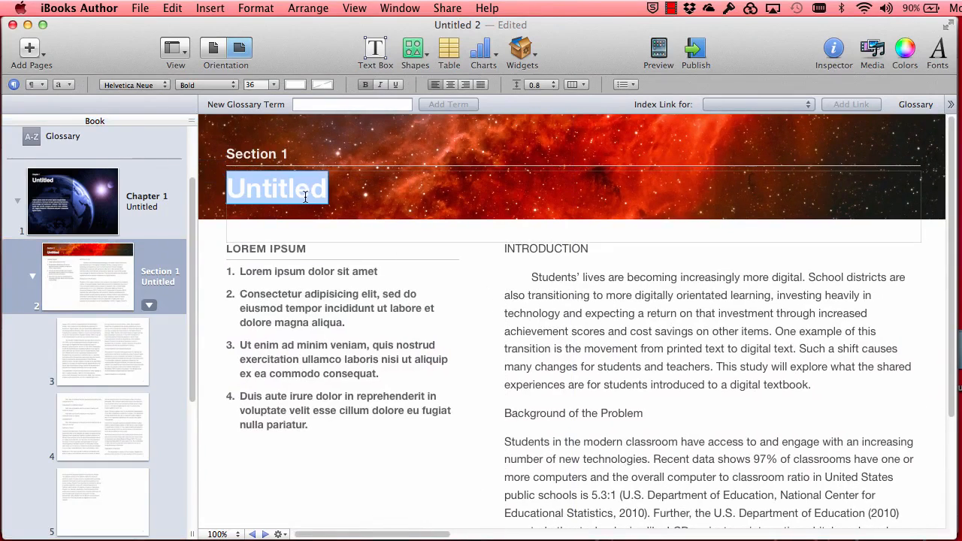
text(Chapt)
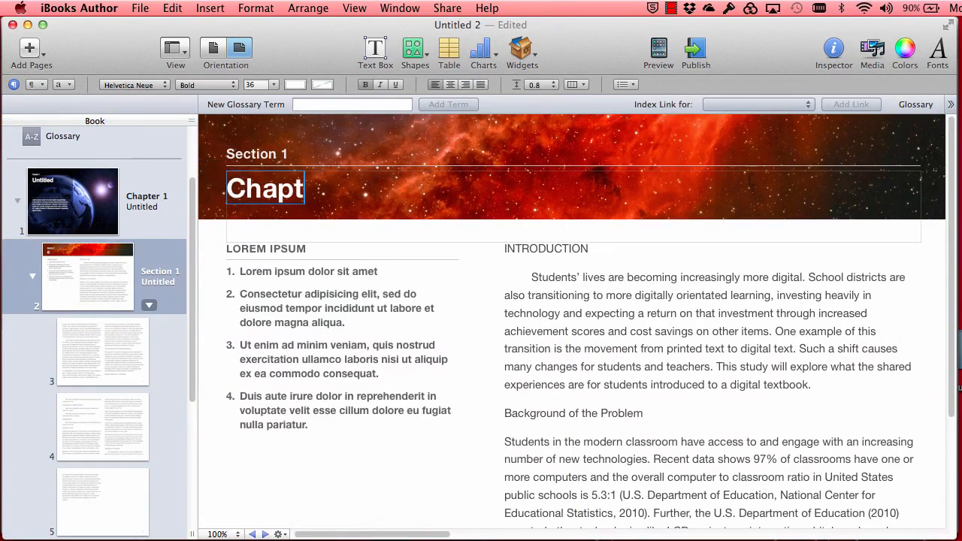
text(er 1: Introduction)
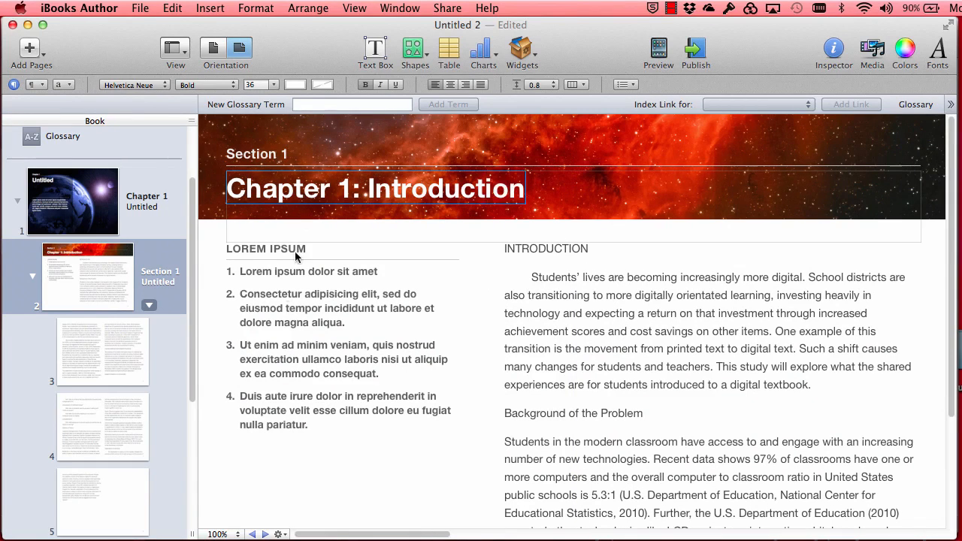
Show the styles drawer and narrow the book window so that the drawer fits on the screen.
click(268, 323)
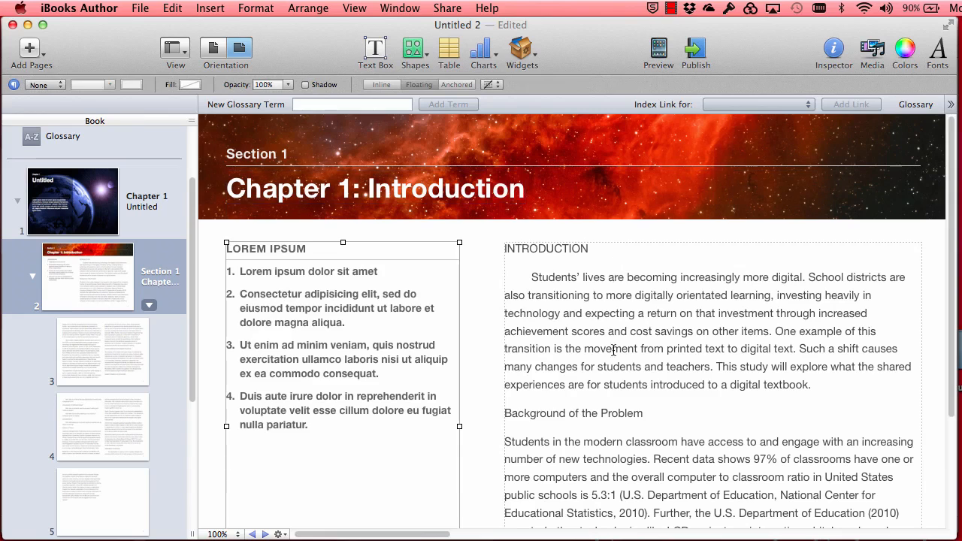
scroll(622, 368, down, 2)
scroll(622, 368, right, 1)
scroll(621, 368, down, 4)
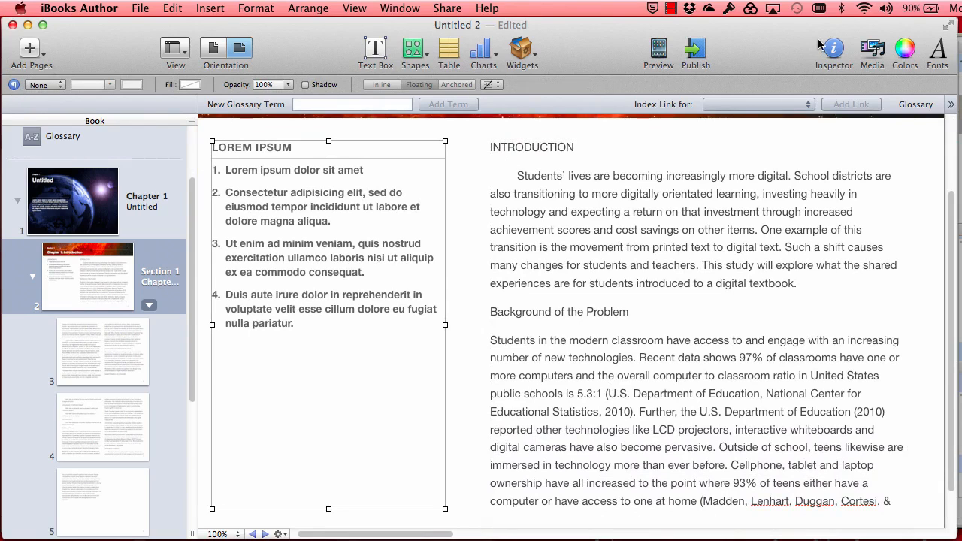
drag(954, 49, 796, 38)
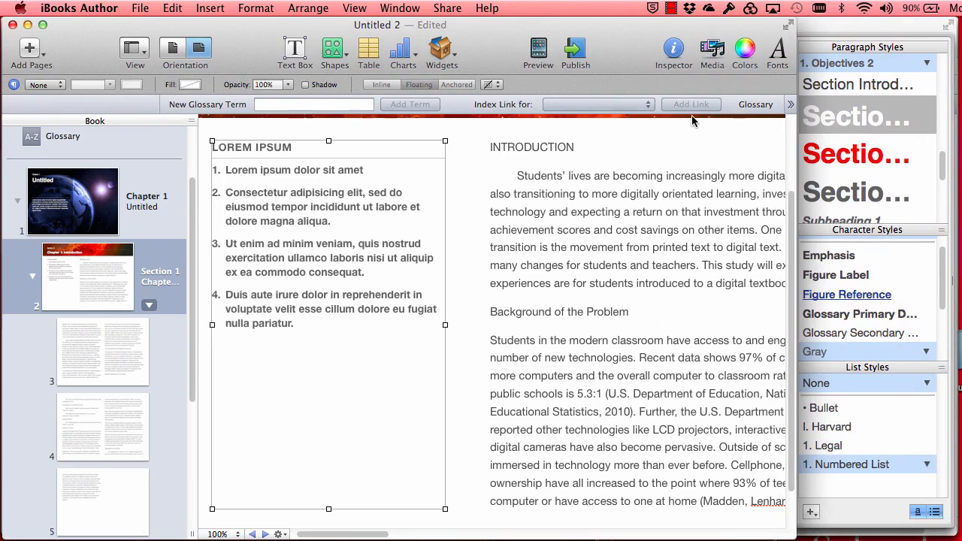
Apply the Heading 1 paragraph style to the INTRODUCTION line of the pasted text.
click(603, 150)
double_click(599, 149)
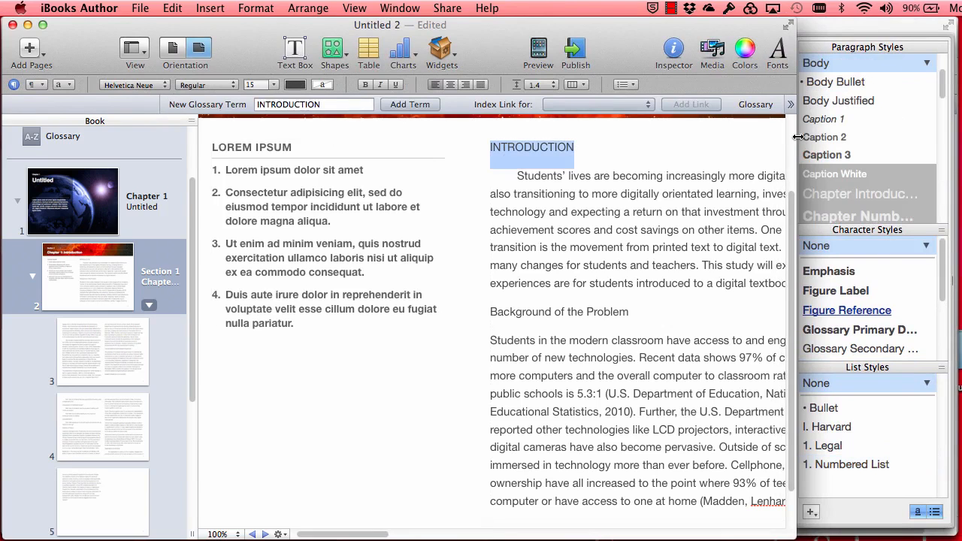
drag(944, 84, 939, 135)
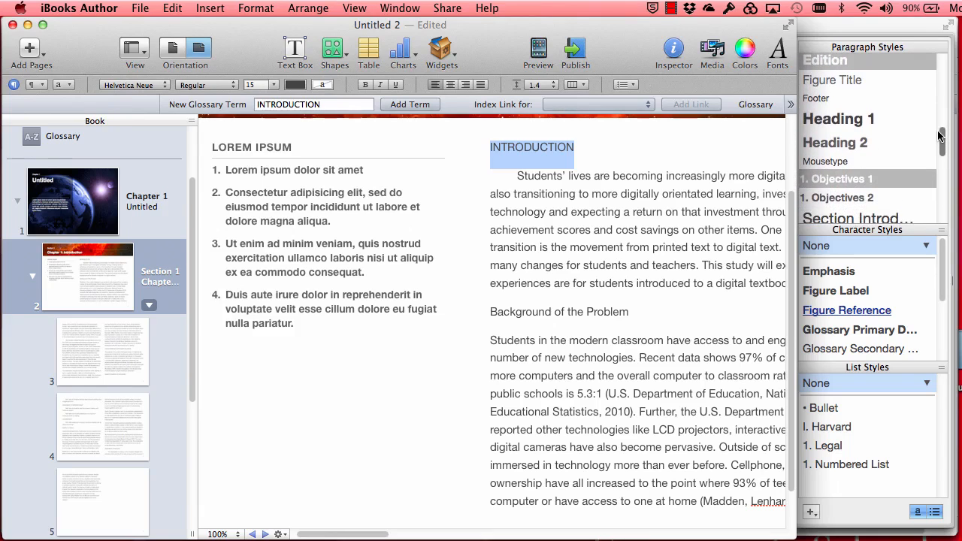
click(875, 122)
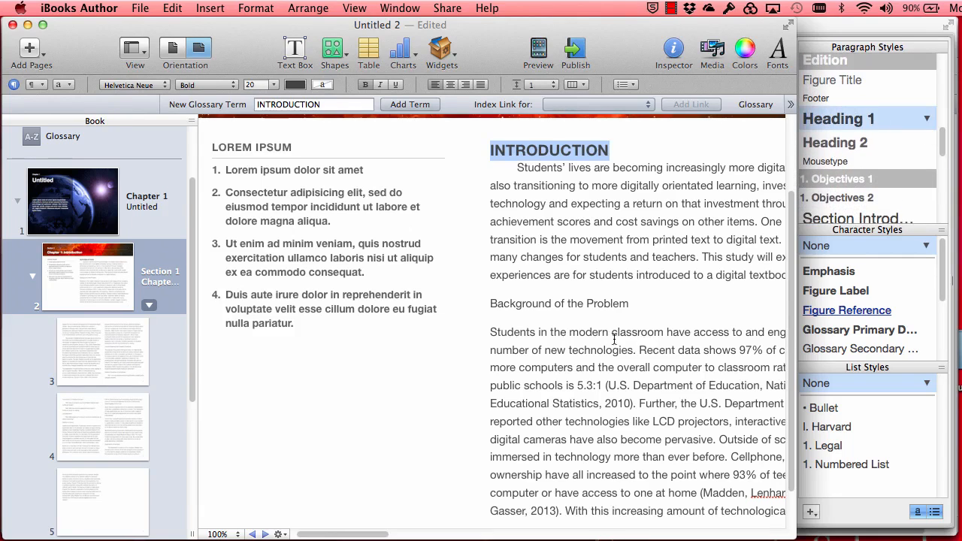
Apply the Heading 2 paragraph style to the "Background of the Problem" line.
click(632, 304)
drag(633, 304, 489, 316)
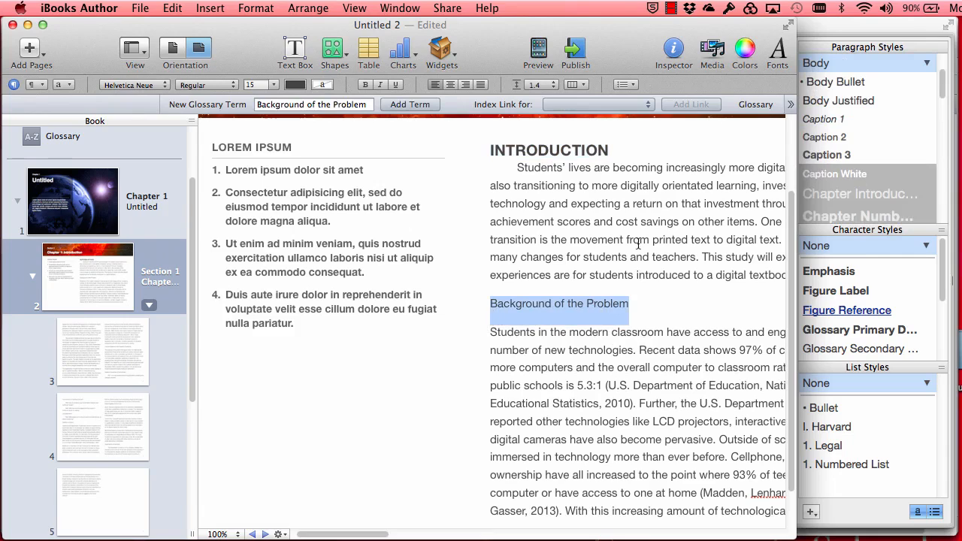
scroll(881, 183, down, 5)
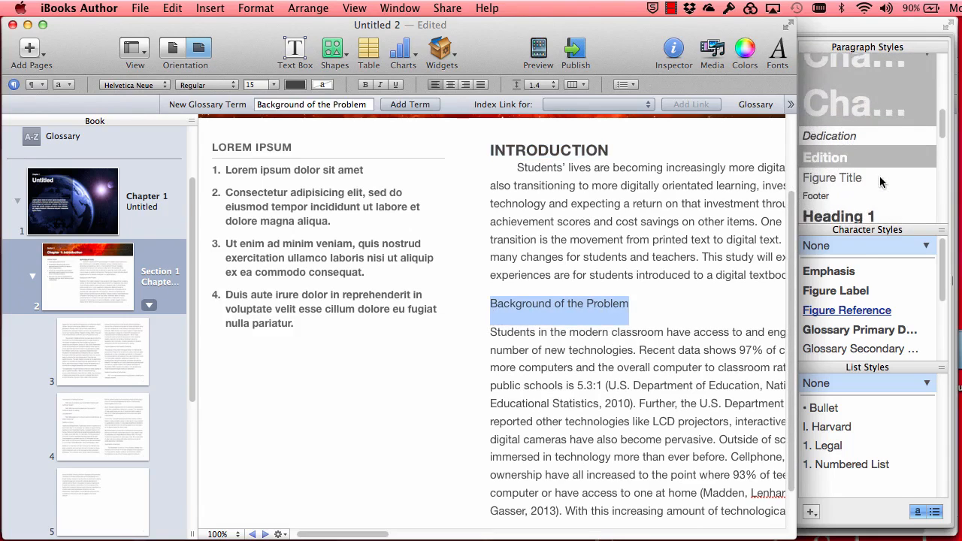
scroll(881, 182, down, 3)
click(850, 163)
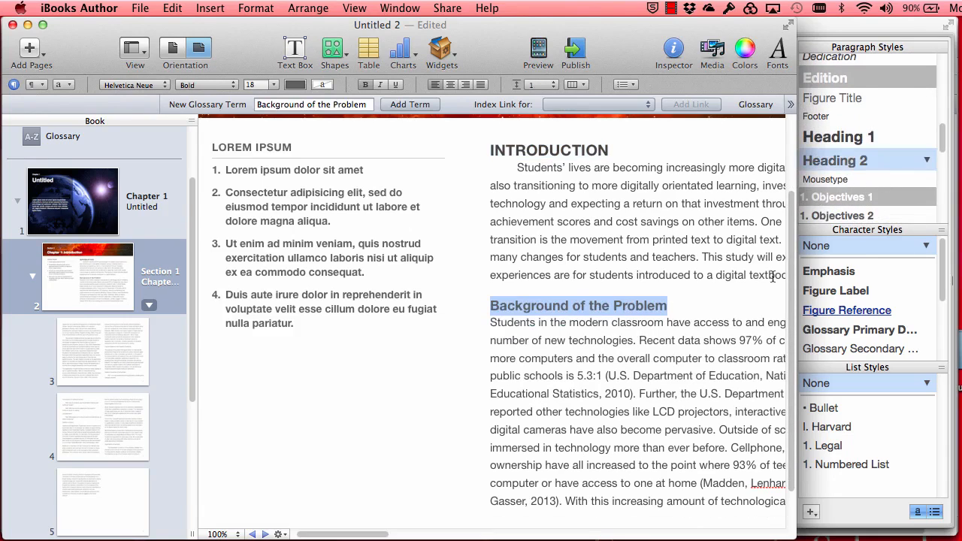
Look through the Section 1 pages to check the styled headings and the remaining unstyled subheadings.
click(744, 395)
scroll(729, 399, right, 3)
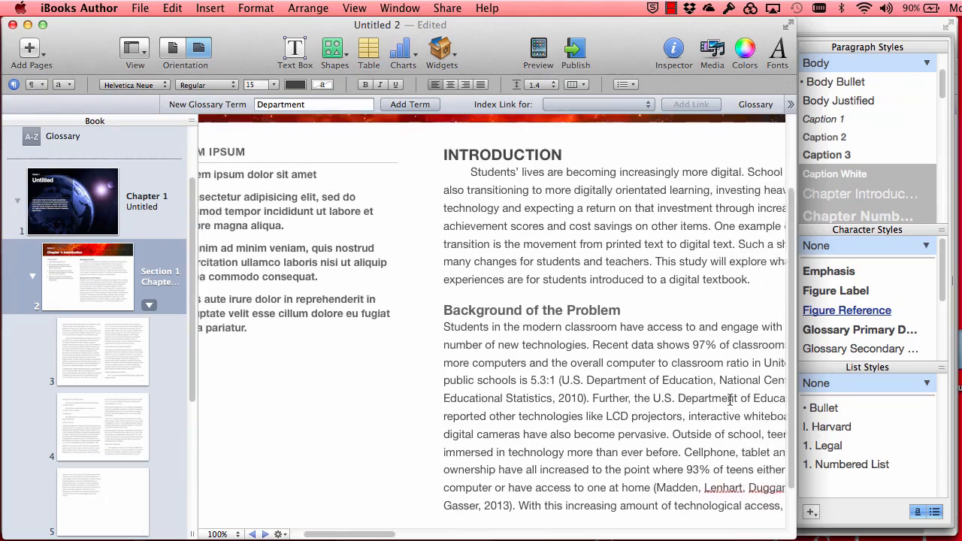
scroll(730, 399, right, 3)
scroll(730, 399, left, 5)
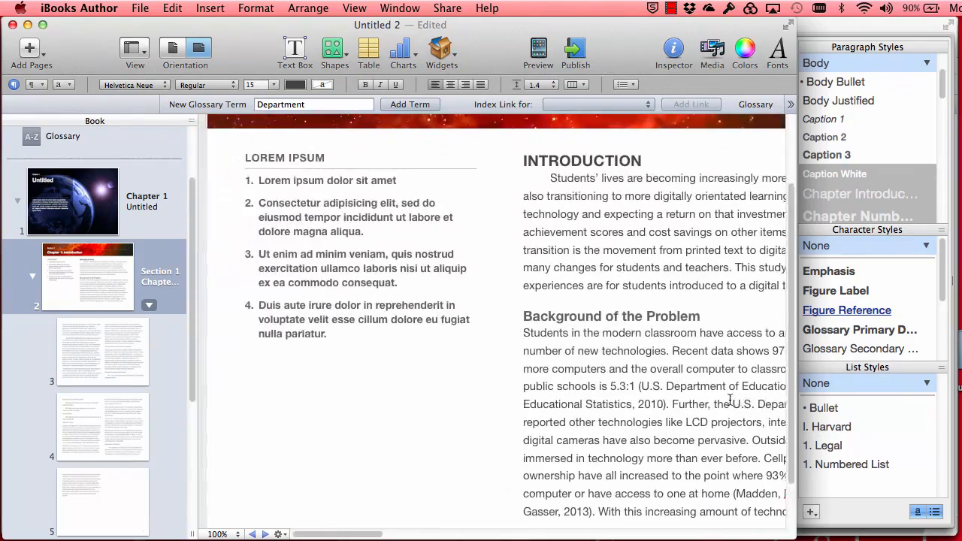
scroll(730, 399, right, 10)
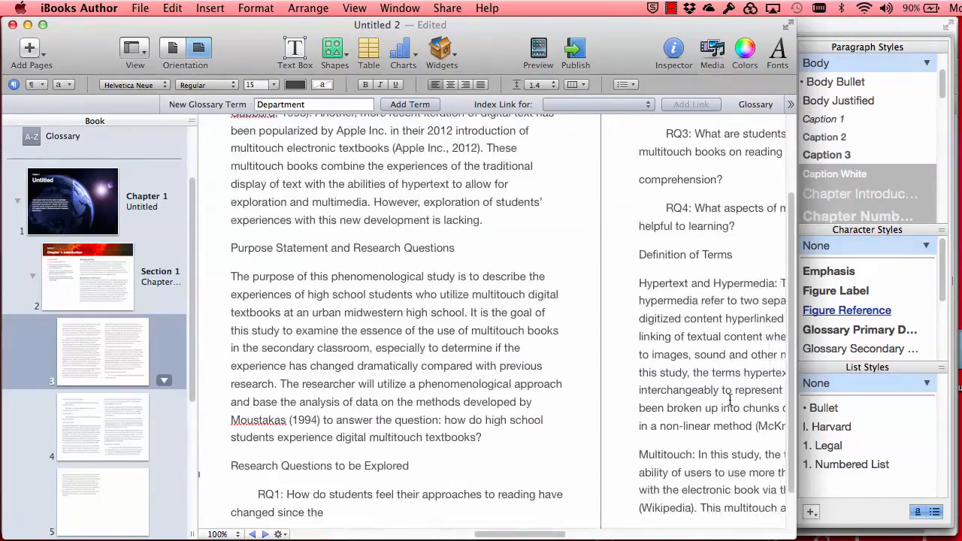
scroll(730, 399, left, 10)
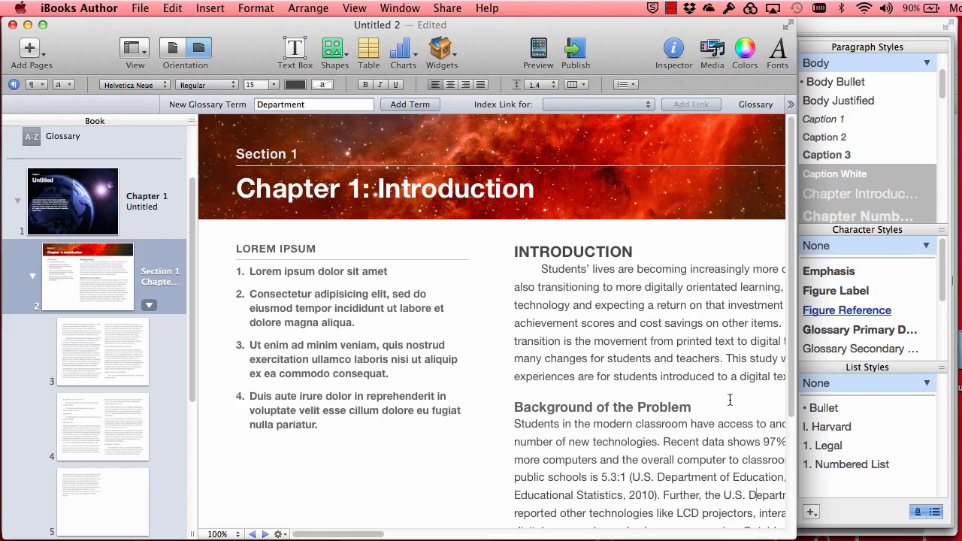
Hide the styles drawer, widen the book window to the full screen width and switch to Finder.
click(13, 84)
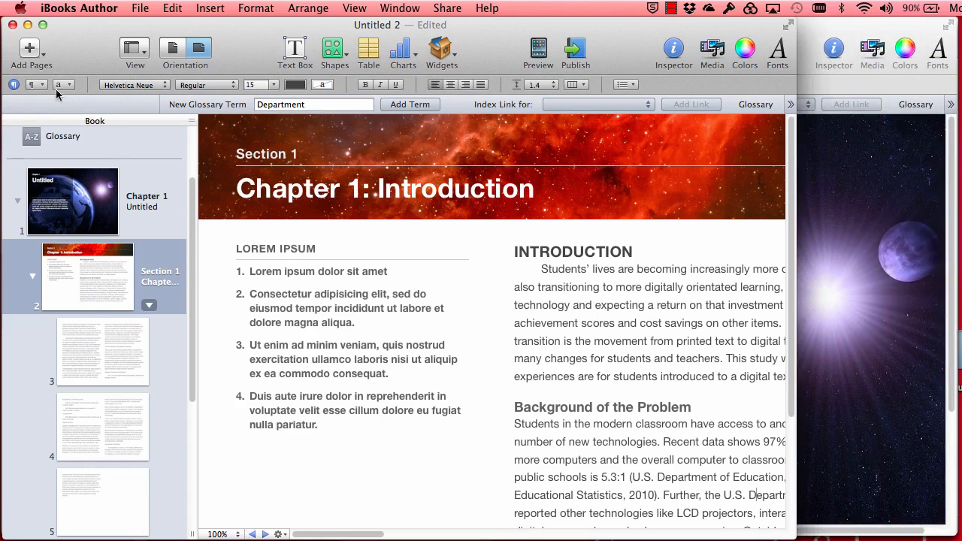
drag(796, 141, 960, 127)
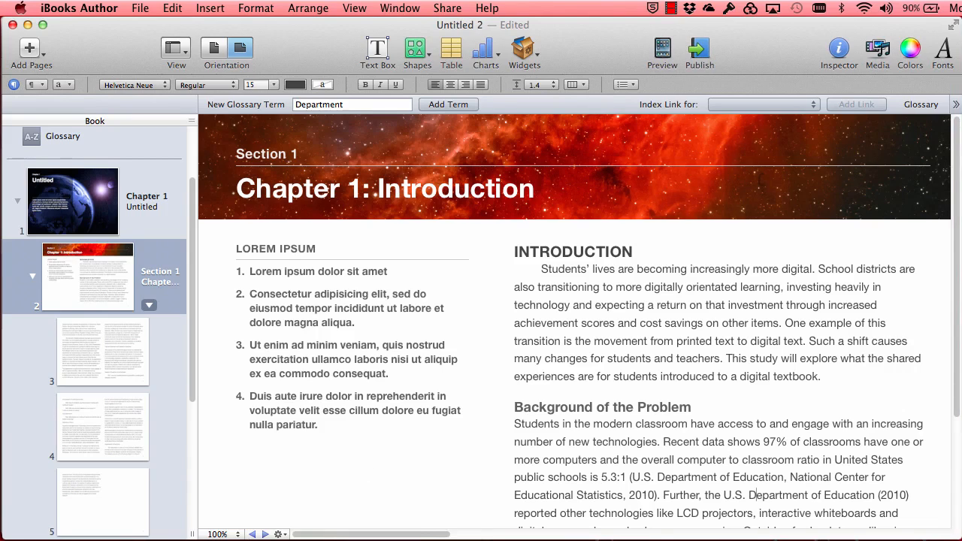
key(super+Tab)
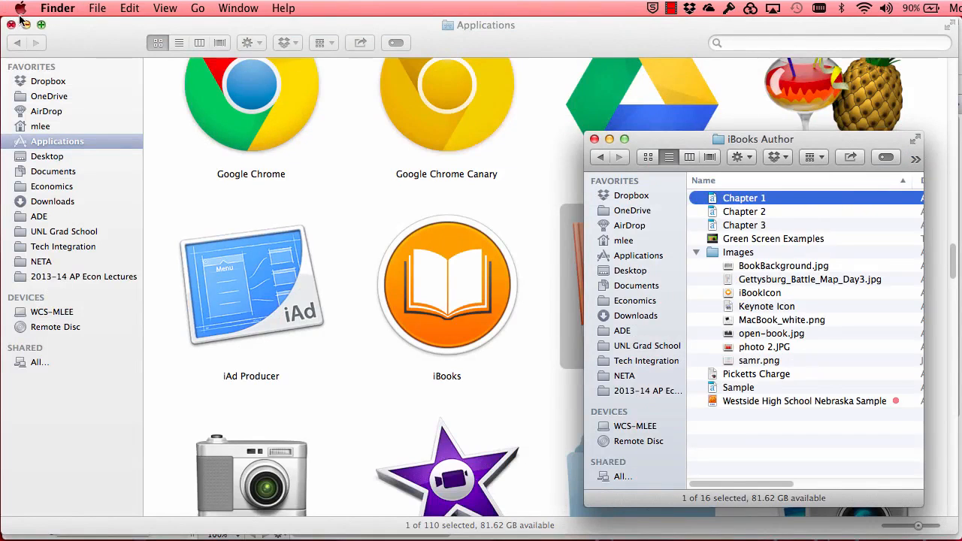
Close the Applications window and insert the iBookIcon image from the iBooks Author folder into the text on page 3.
click(11, 25)
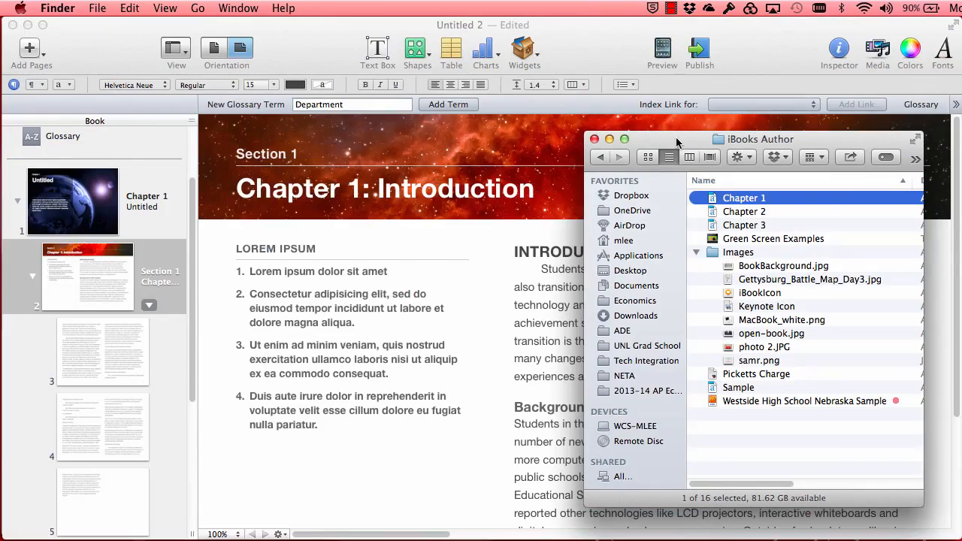
drag(676, 143, 128, 149)
scroll(782, 303, down, 2)
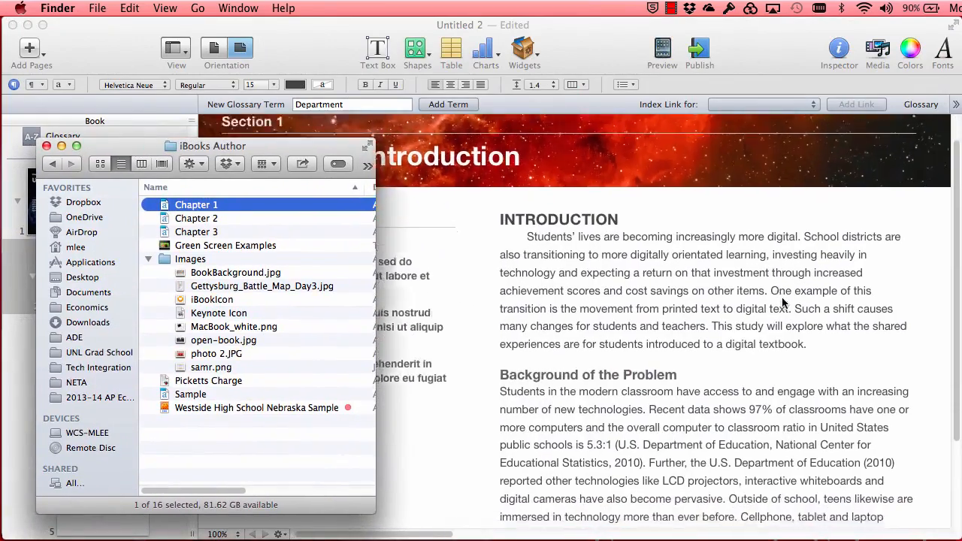
scroll(781, 303, down, 2)
scroll(782, 303, right, 8)
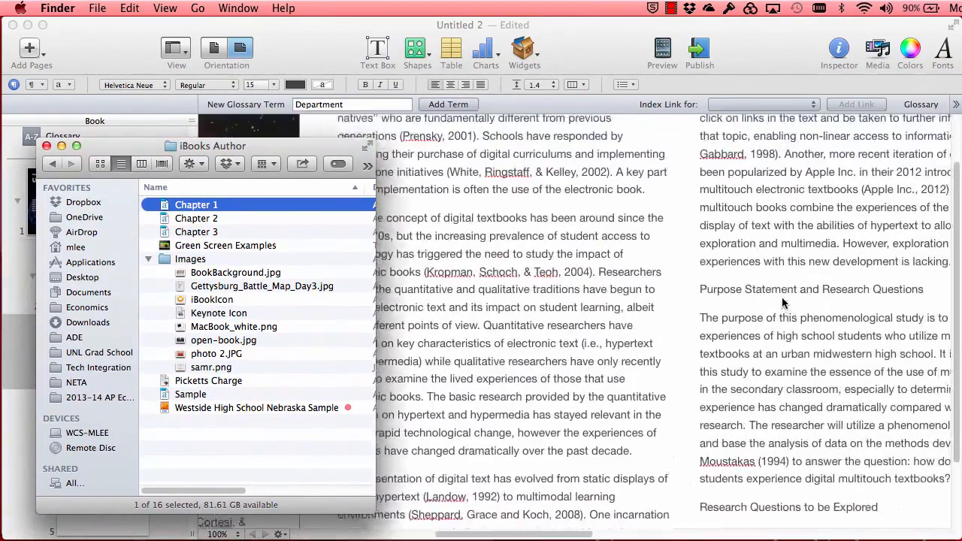
scroll(782, 303, up, 3)
scroll(782, 303, right, 2)
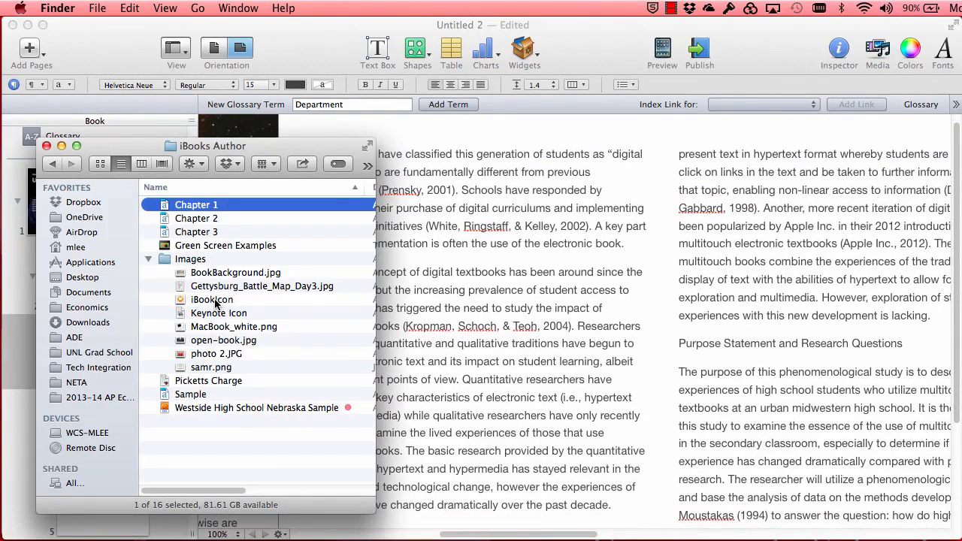
drag(215, 302, 673, 346)
click(670, 306)
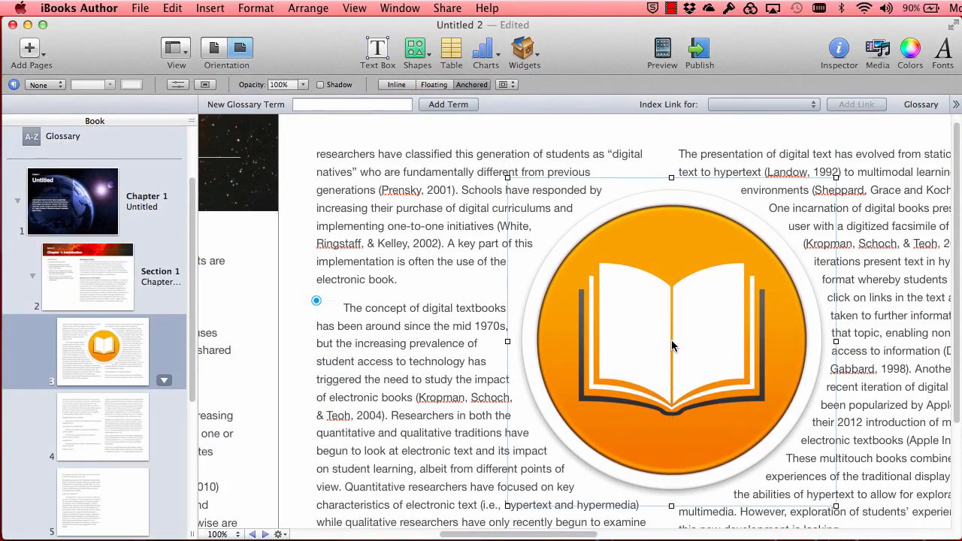
Shrink the book icon image to about two-thirds of its size and place it between the two text columns on page 3.
scroll(671, 340, down, 5)
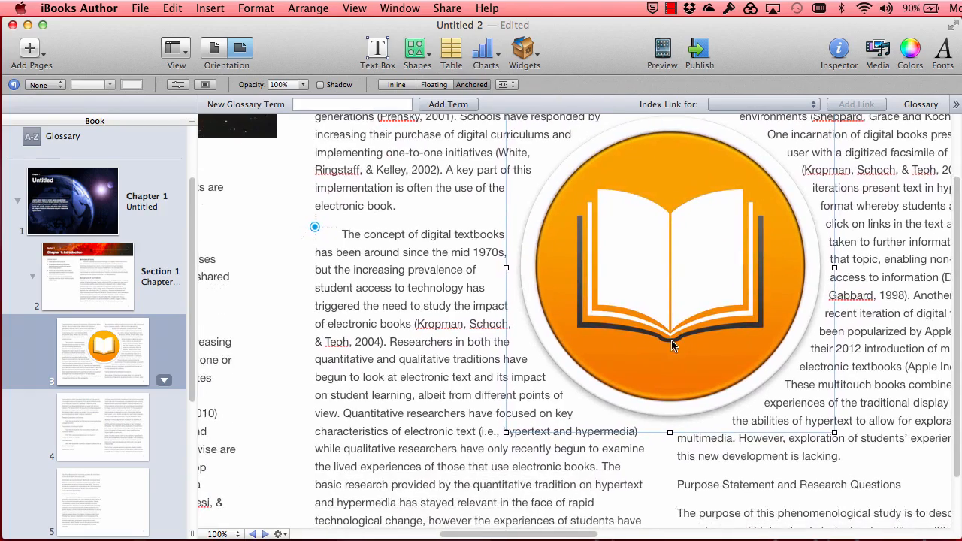
click(673, 284)
drag(672, 285, 673, 338)
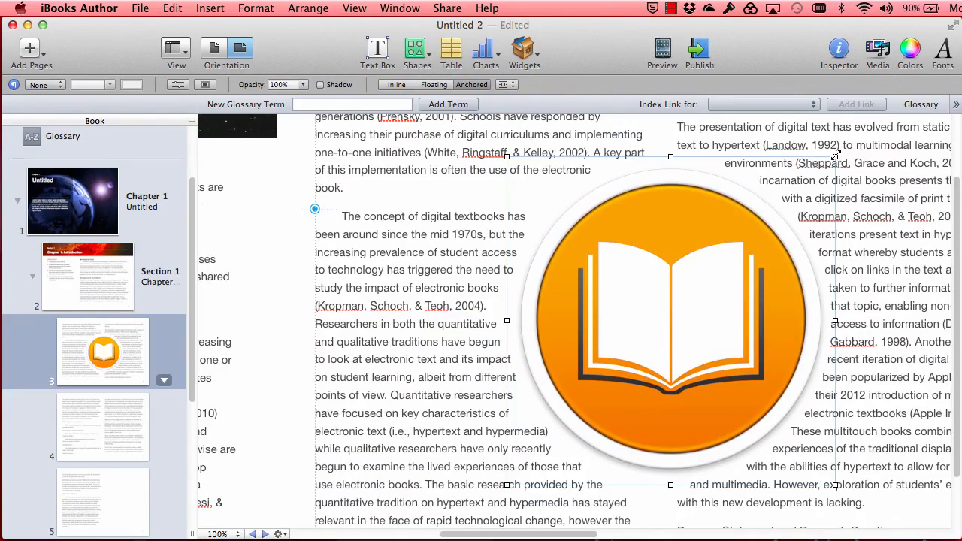
drag(836, 155, 725, 296)
drag(612, 363, 657, 299)
Deselect the book icon image and examine how the page 3 text wraps around it in both columns.
scroll(657, 299, up, 2)
scroll(656, 299, right, 1)
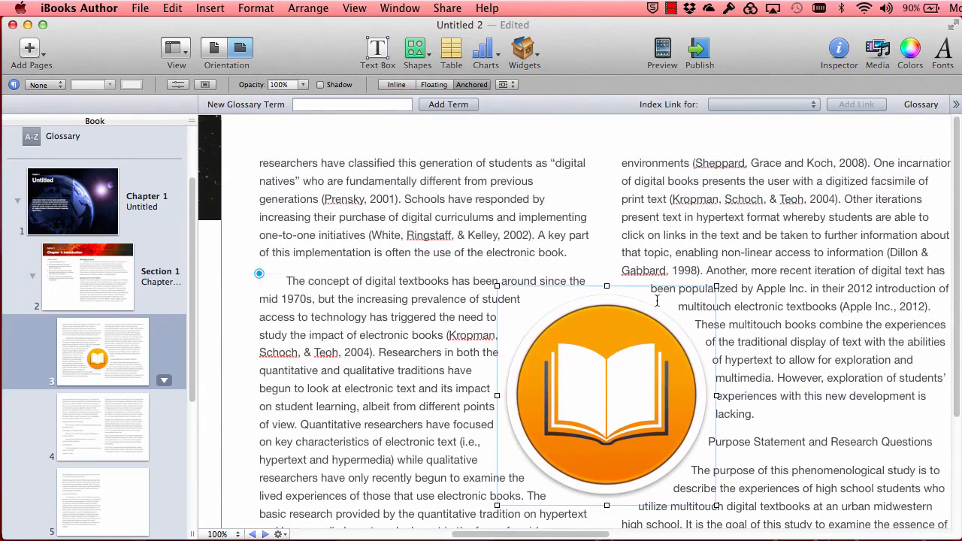
scroll(656, 299, right, 2)
scroll(581, 407, left, 1)
scroll(580, 407, down, 1)
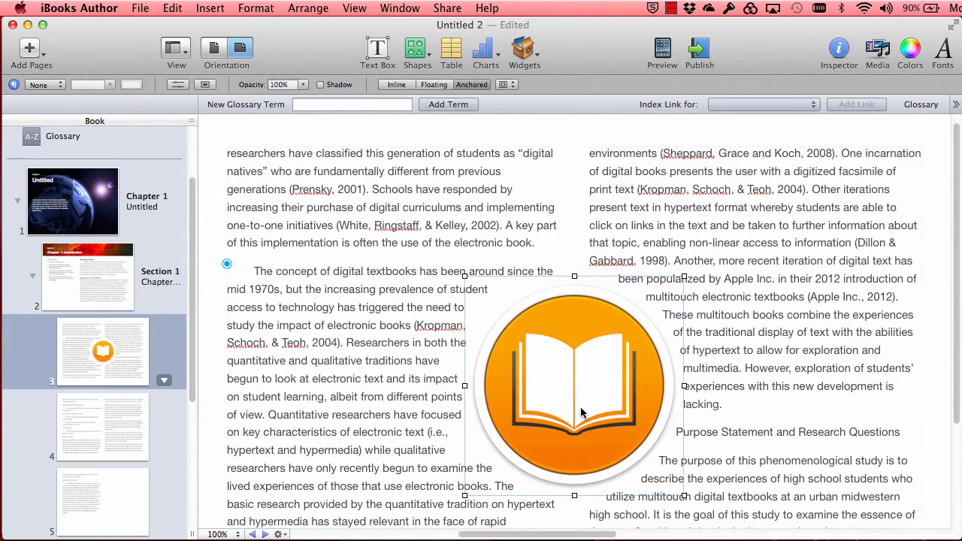
drag(581, 408, 580, 409)
click(747, 460)
scroll(749, 458, down, 2)
scroll(748, 458, right, 1)
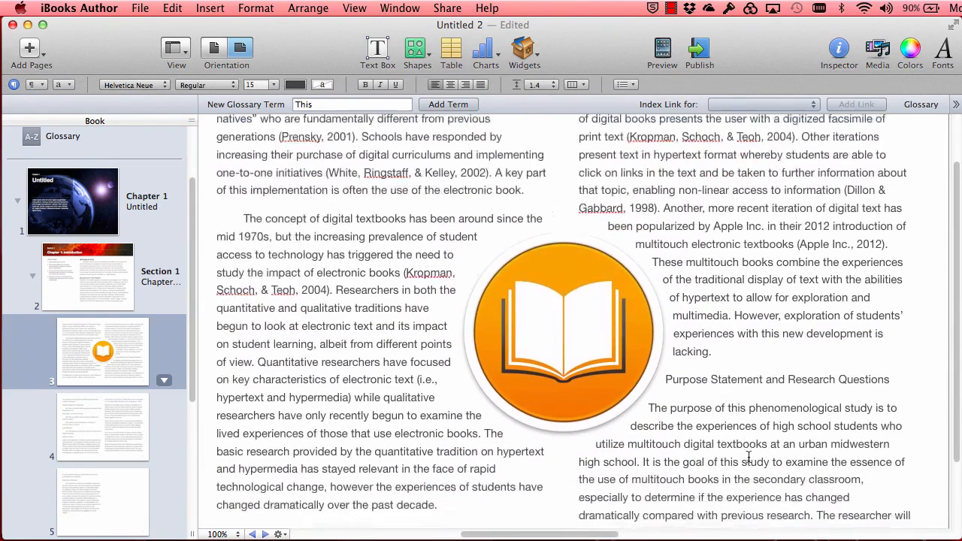
scroll(748, 457, down, 1)
Insert the Keynote Icon image from the iBooks Author folder and move it into the first text column on page 4.
key(super+Tab)
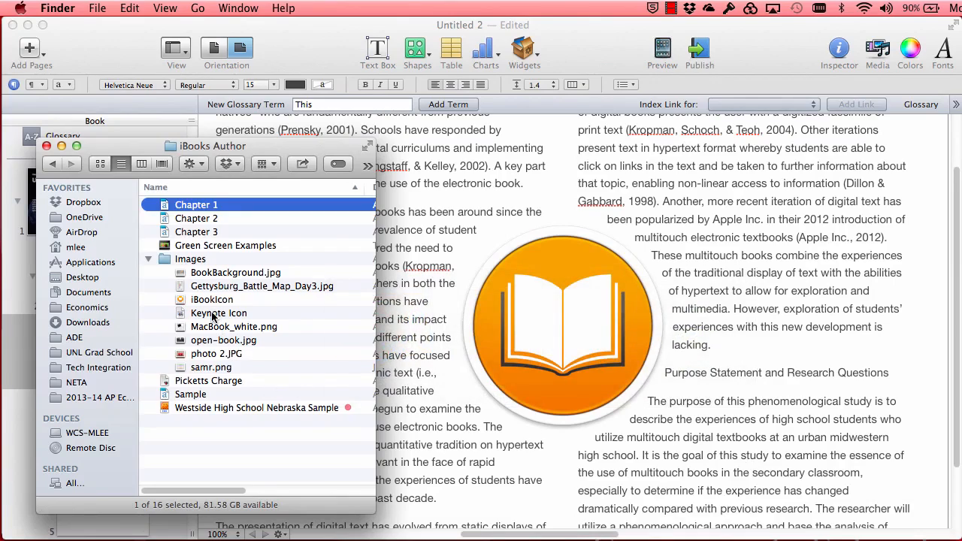
drag(213, 316, 848, 259)
click(848, 259)
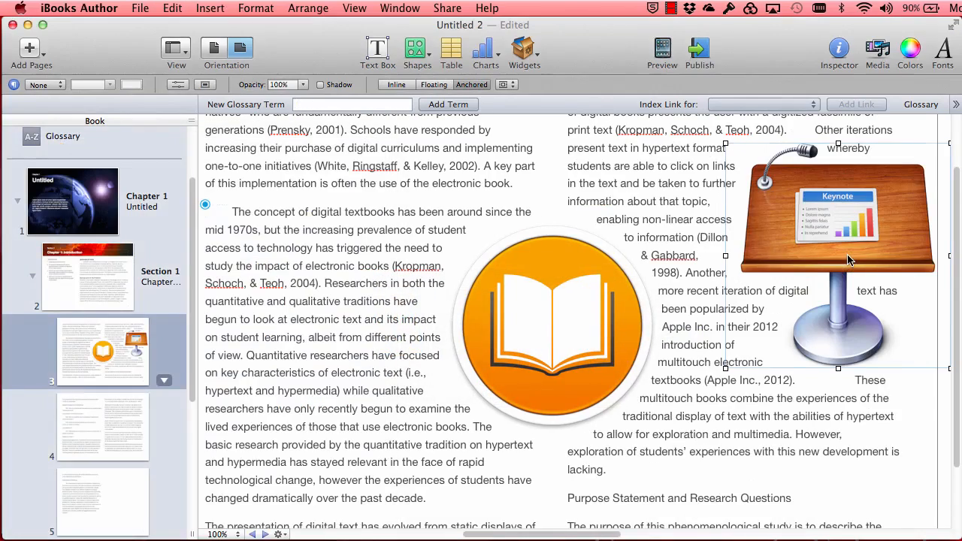
scroll(845, 256, right, 10)
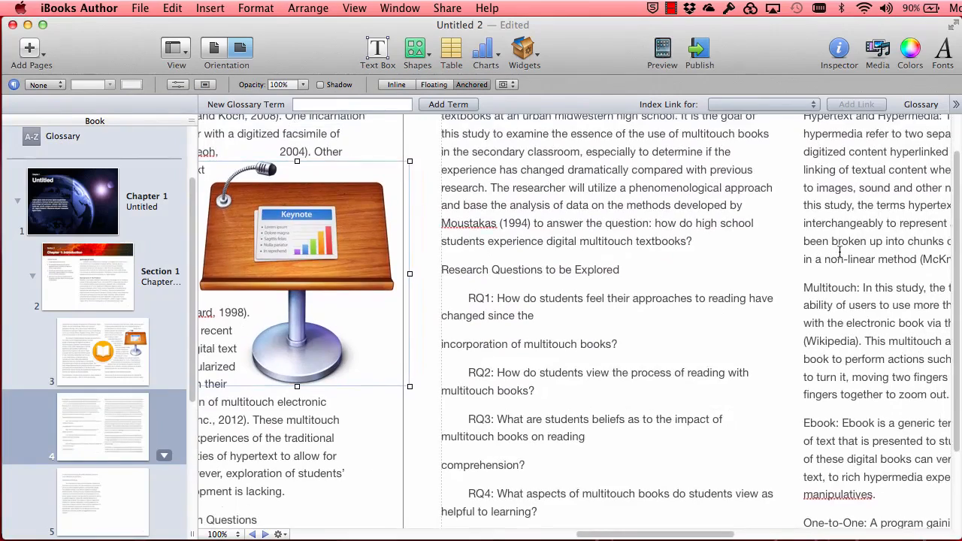
drag(310, 218, 541, 260)
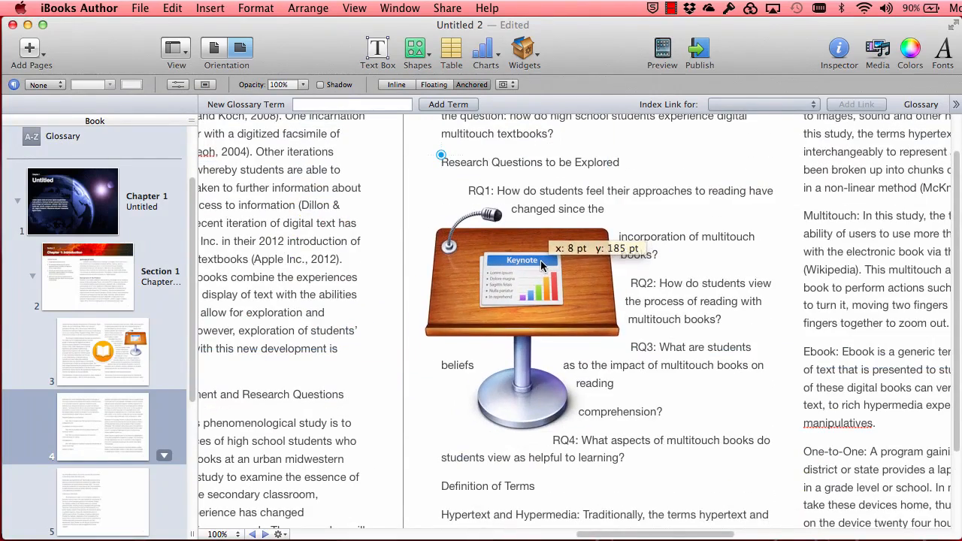
Show the Keynote image's metrics in the Inspector and move the image between the page 4 columns, at about X 322 pt, Y 178 pt.
click(839, 66)
mouse_move(925, 86)
mouse_down()
mouse_move(789, 87)
mouse_move(830, 86)
mouse_up()
click(809, 102)
drag(528, 300, 547, 301)
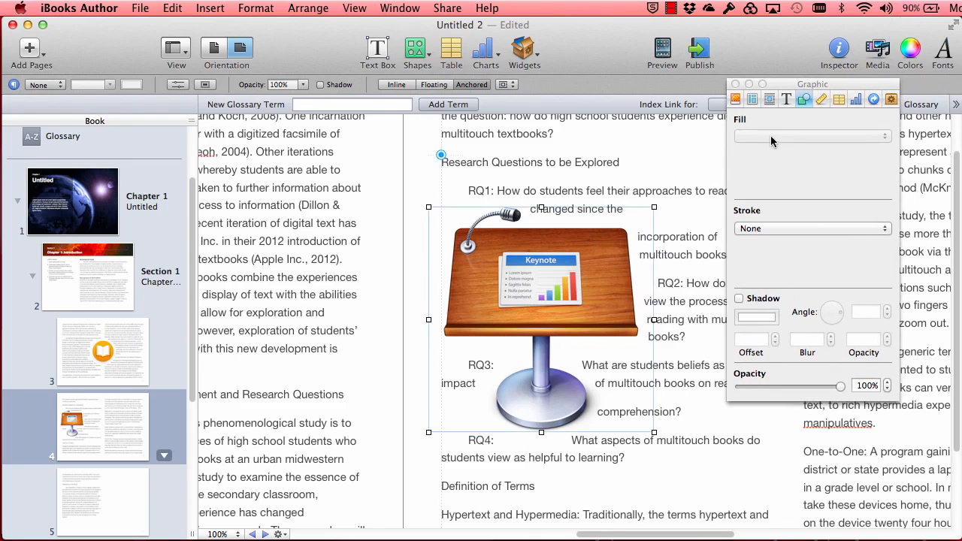
click(820, 101)
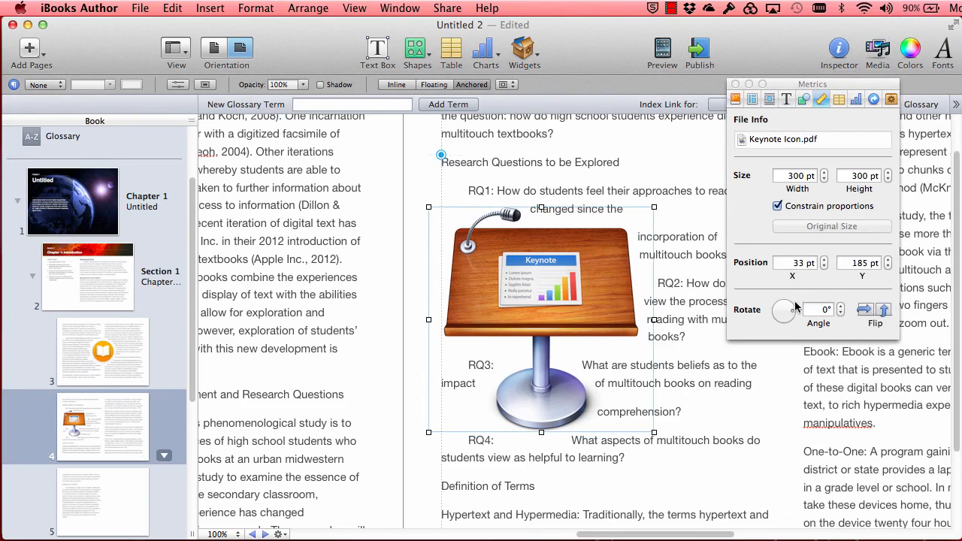
mouse_move(795, 304)
mouse_down()
mouse_move(778, 300)
mouse_move(773, 313)
mouse_move(787, 325)
mouse_move(790, 317)
mouse_up()
drag(584, 284, 661, 276)
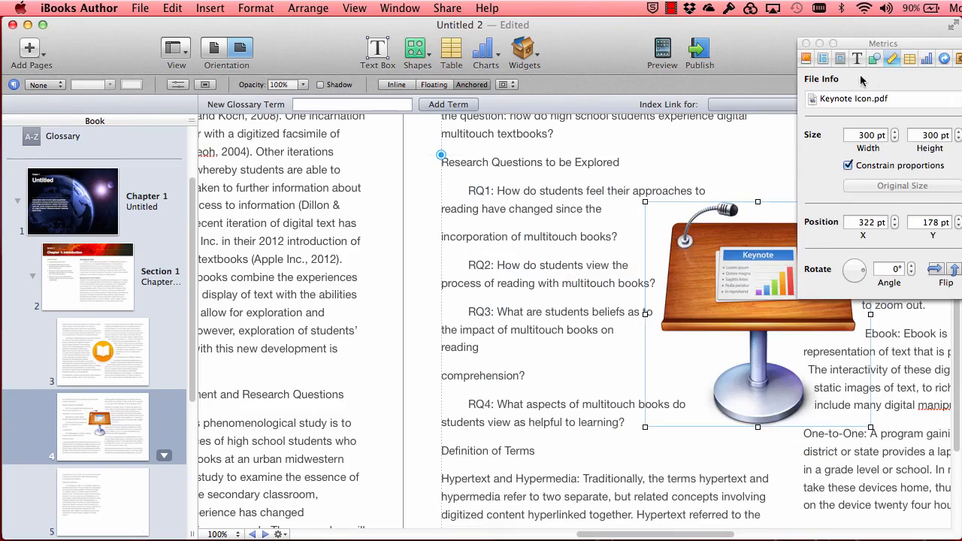
Look through the Section 1 pages to check the text flow around the two placed images.
scroll(562, 249, left, 10)
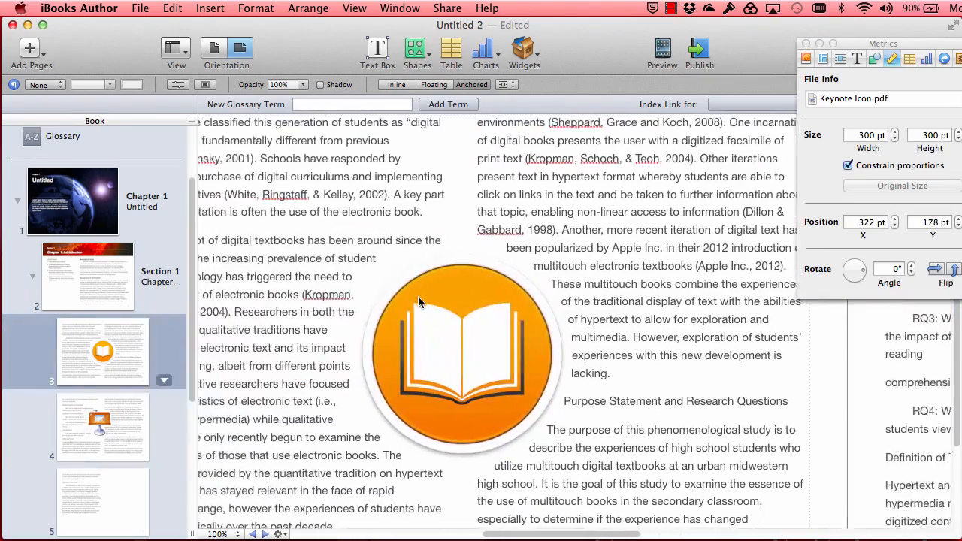
scroll(418, 297, left, 5)
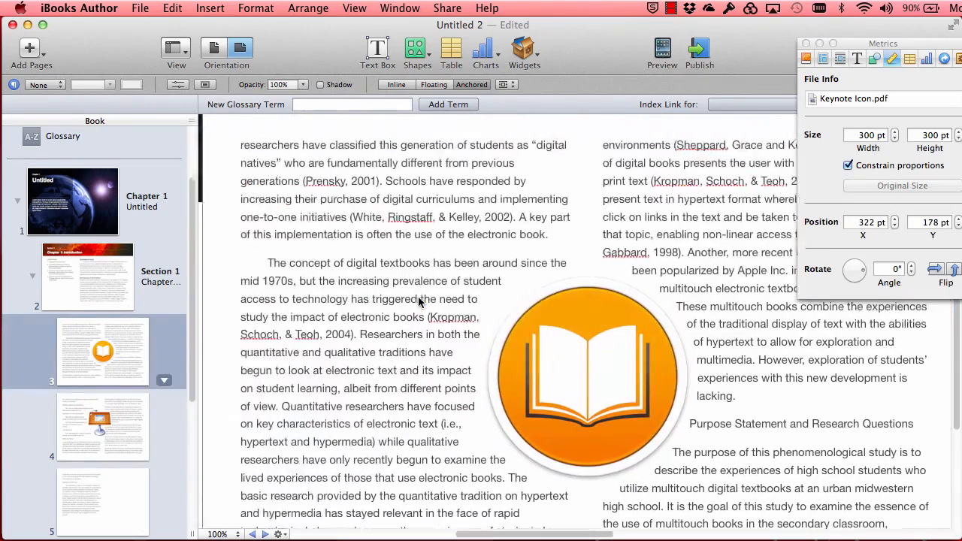
scroll(419, 297, left, 10)
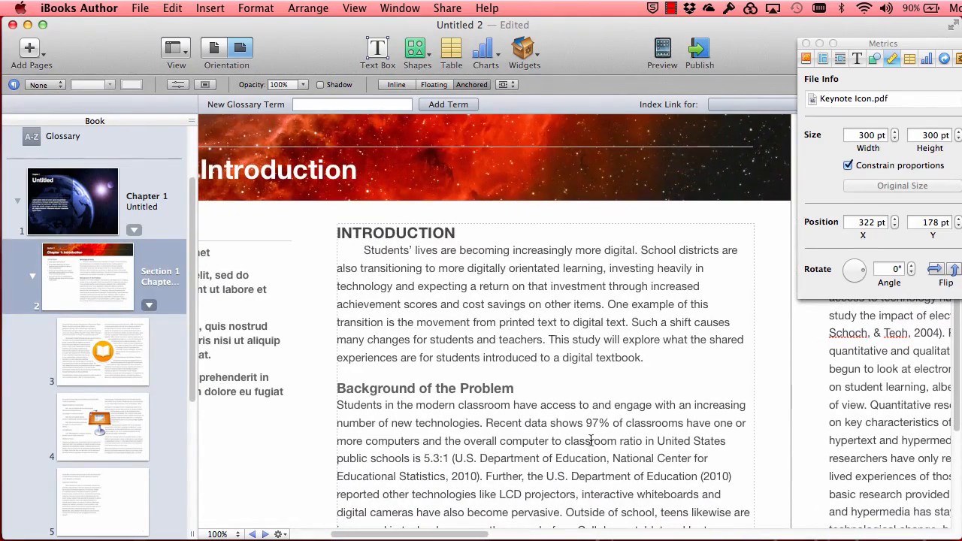
scroll(623, 379, right, 10)
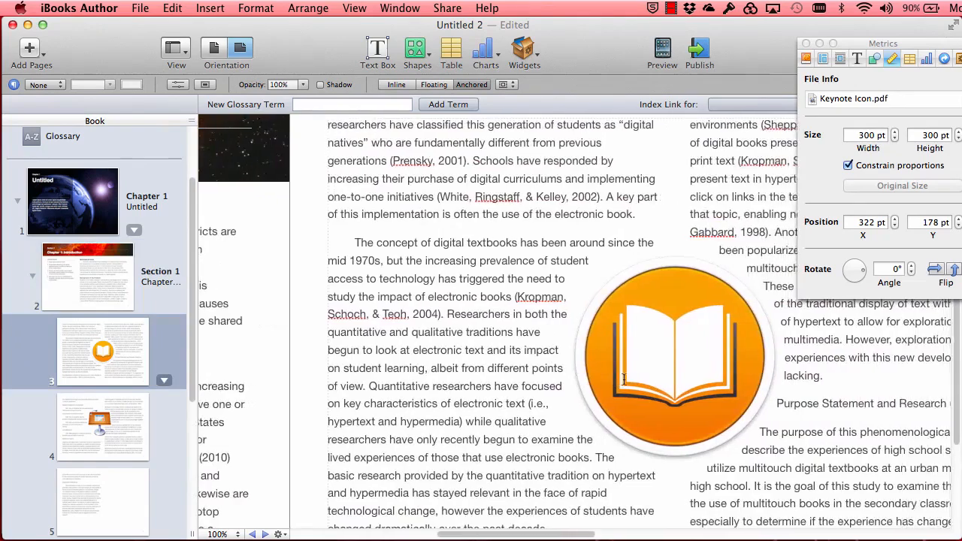
scroll(623, 378, right, 2)
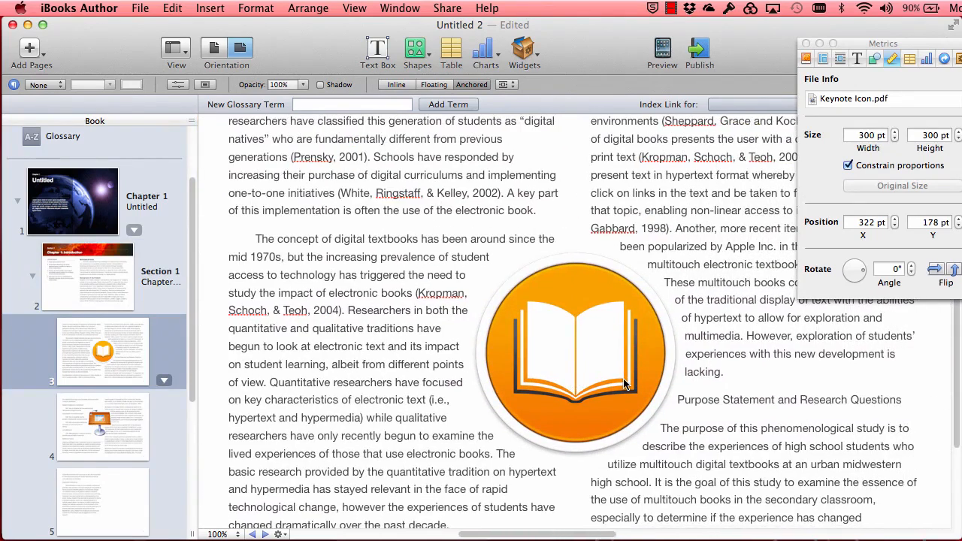
scroll(624, 380, right, 9)
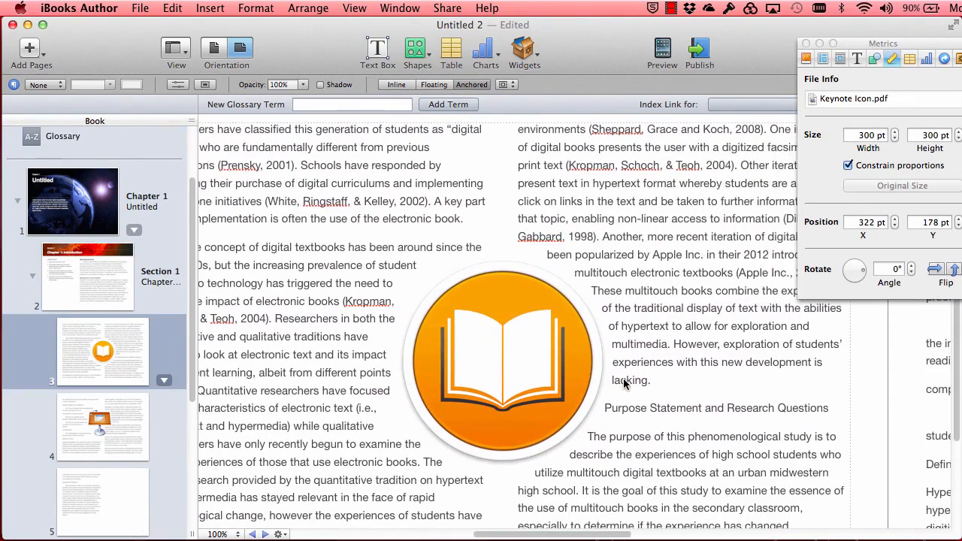
scroll(623, 380, right, 15)
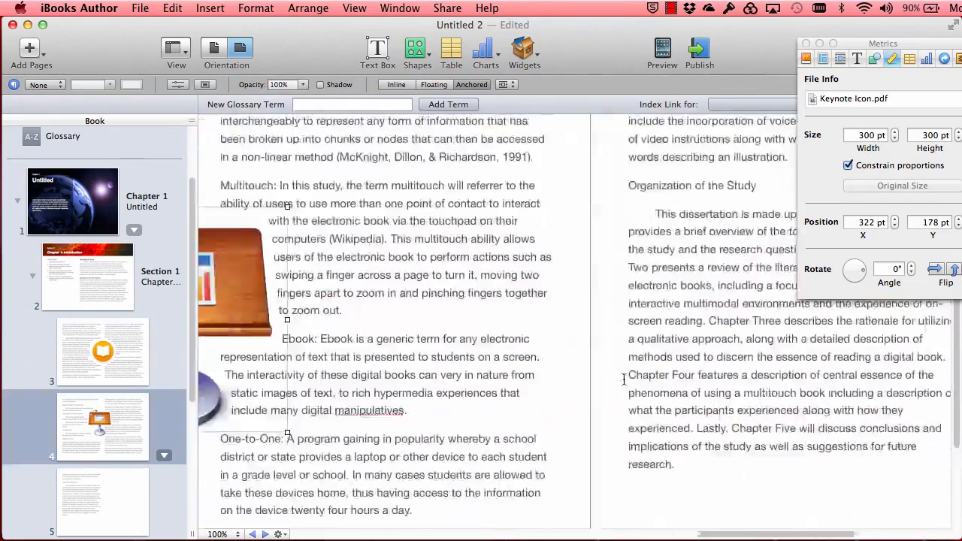
scroll(624, 380, right, 1)
Preview the Green Screen Examples movie from the iBooks Author folder and insert it beside the text on page 5.
key(super+Tab)
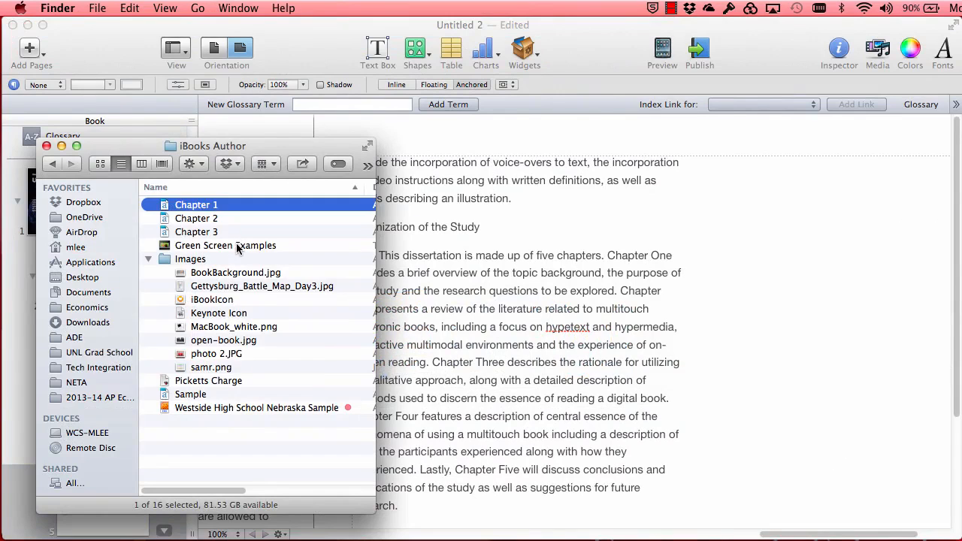
click(236, 246)
key(space)
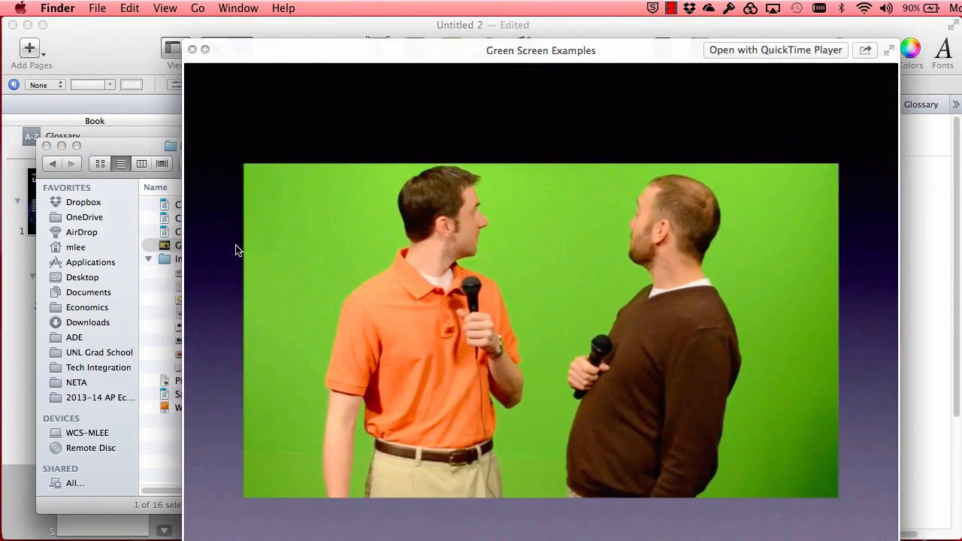
key(space)
drag(236, 246, 760, 369)
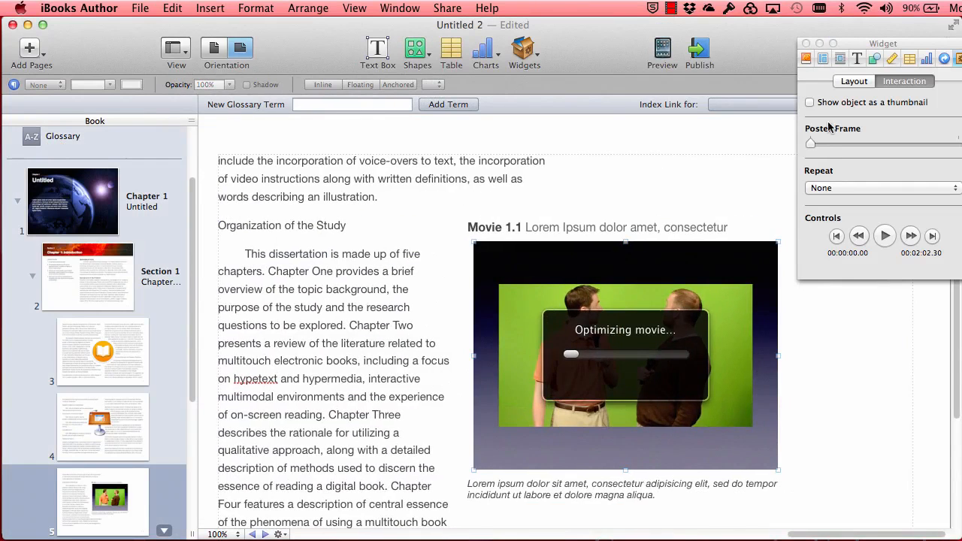
Close the Inspector, move the movie into the empty second column of page 5, and review the media placed across the section's pages.
click(806, 45)
drag(669, 277, 819, 263)
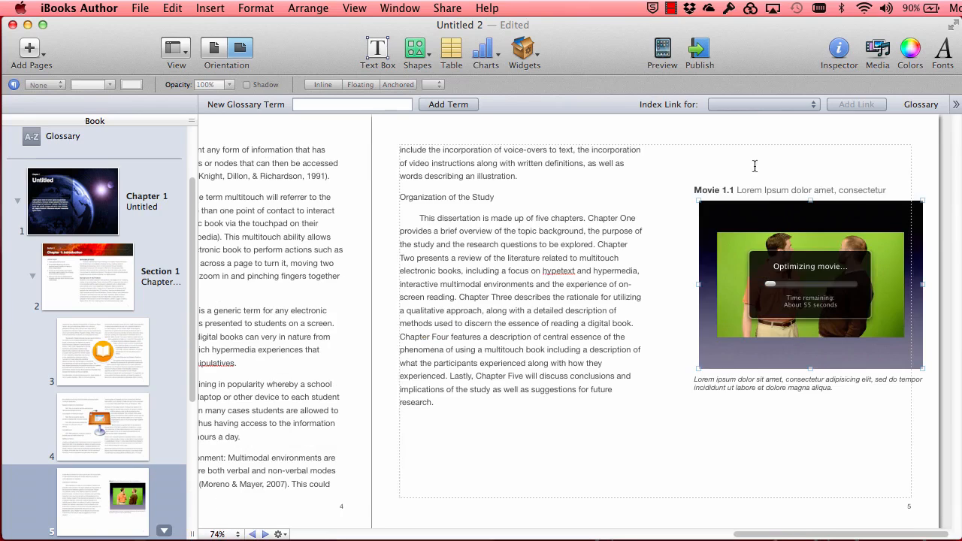
mouse_move(827, 246)
mouse_down()
mouse_move(810, 245)
mouse_move(823, 225)
mouse_move(824, 235)
mouse_up()
click(715, 453)
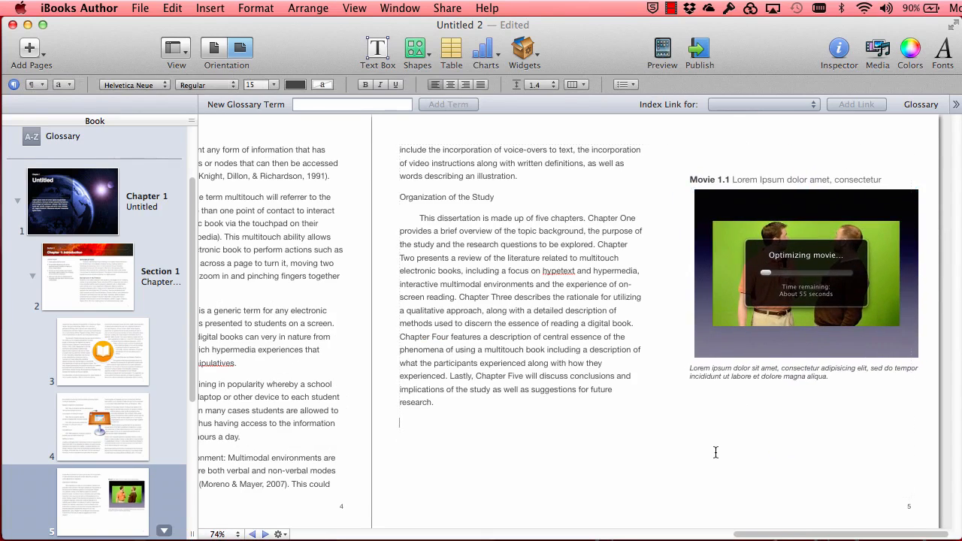
scroll(532, 396, left, 15)
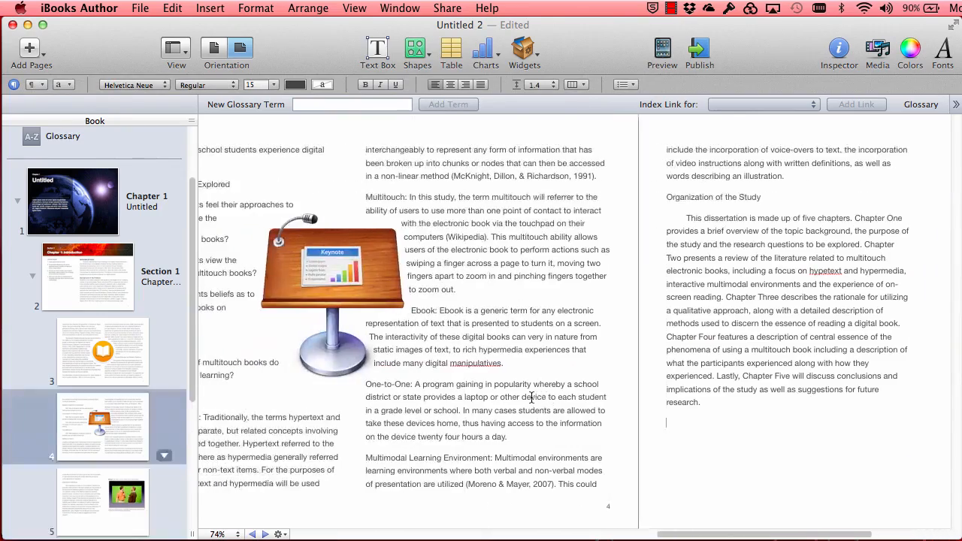
scroll(531, 397, left, 10)
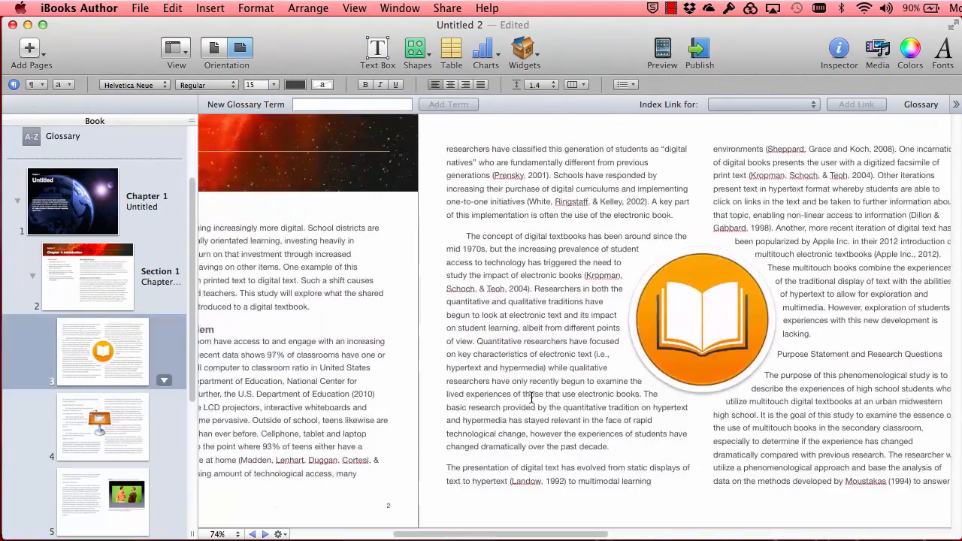
scroll(531, 397, right, 10)
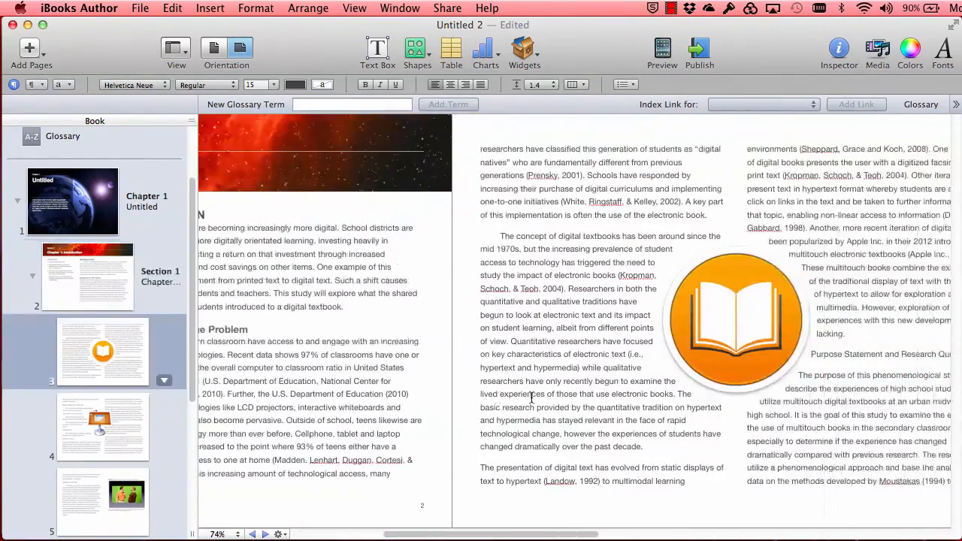
scroll(531, 403, right, 10)
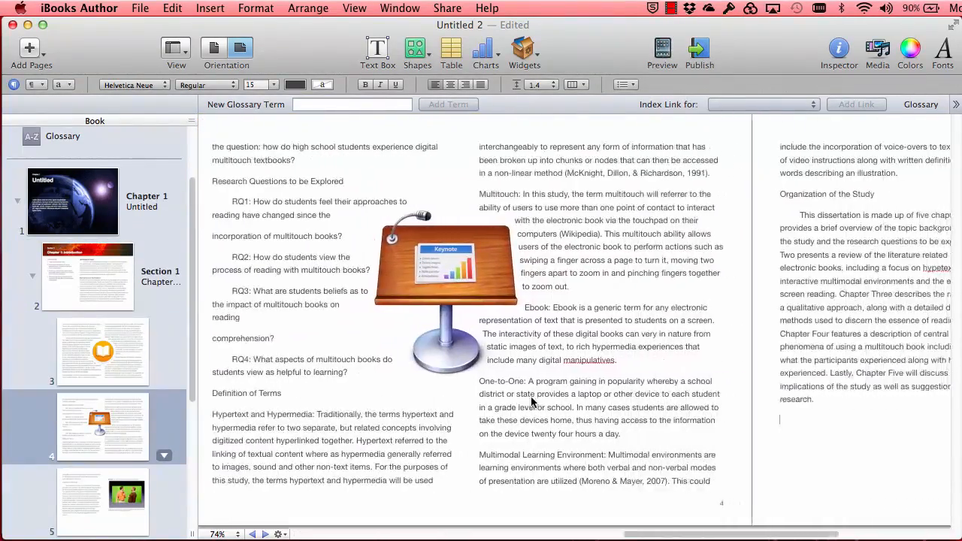